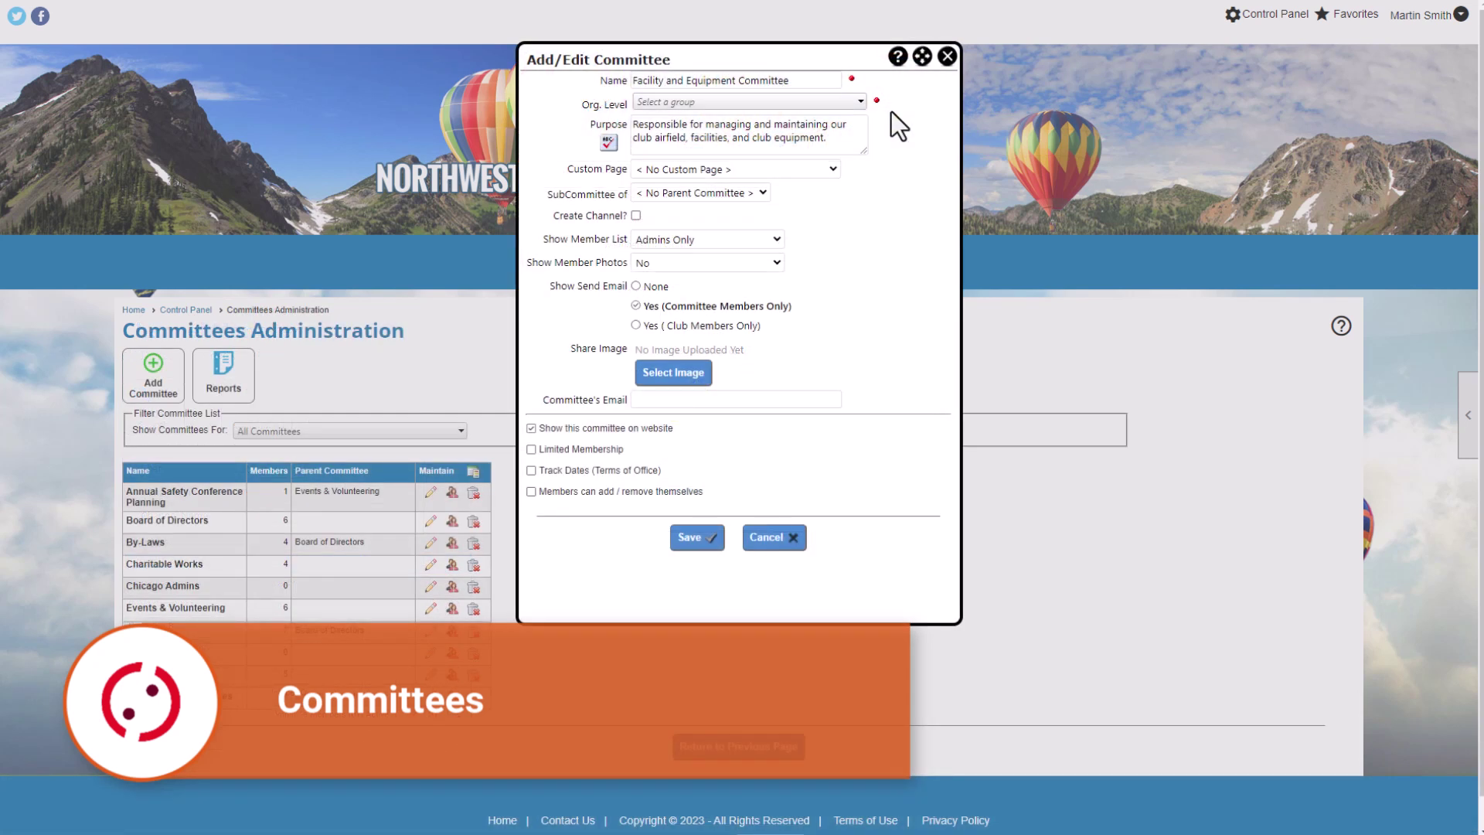
Step: Leave the Add/Edit Committee form and show the Northwest Balloon Club member home page
left_click(863, 104)
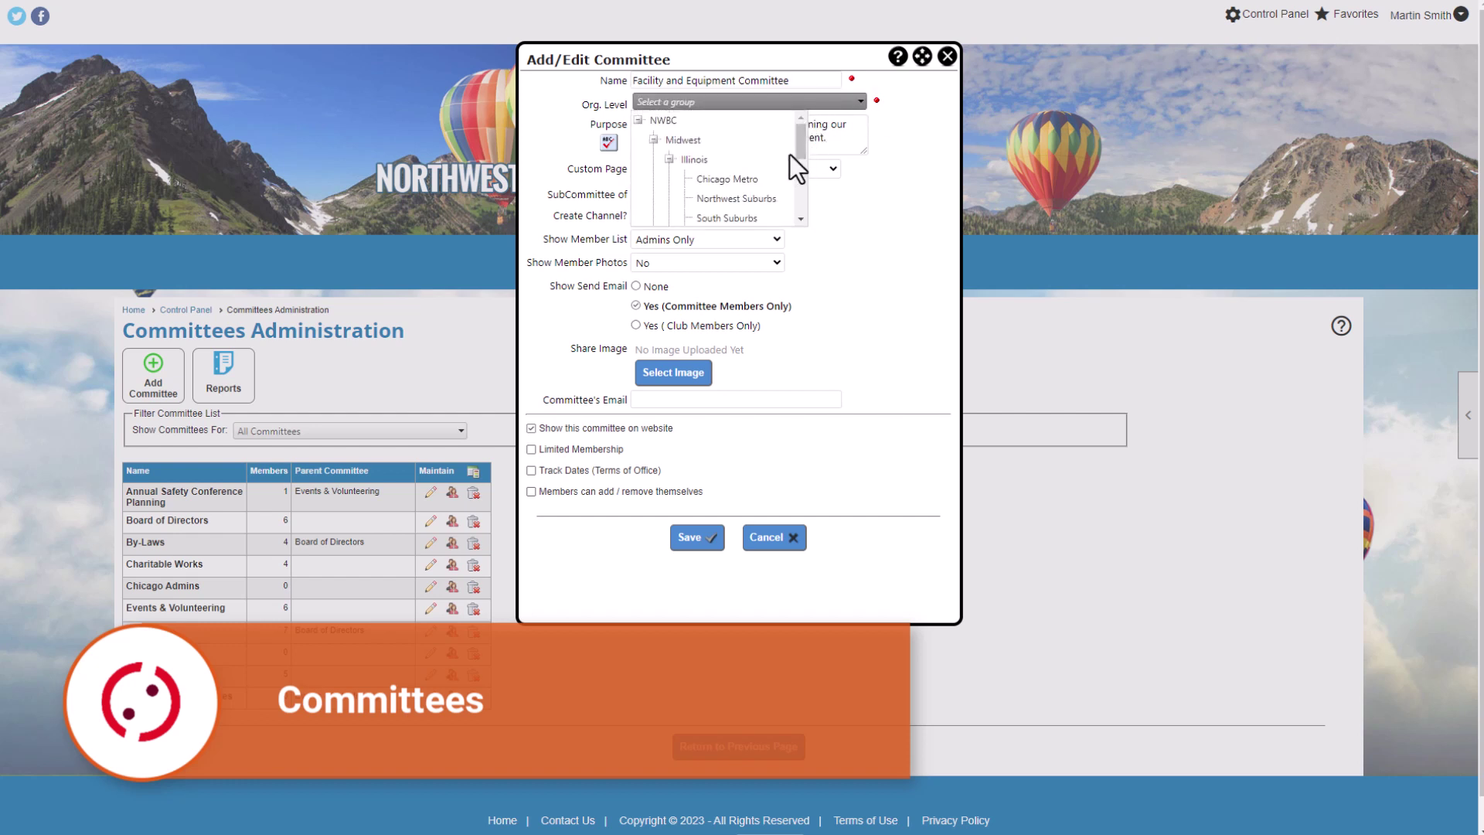
left_click_drag(801, 150, 801, 146)
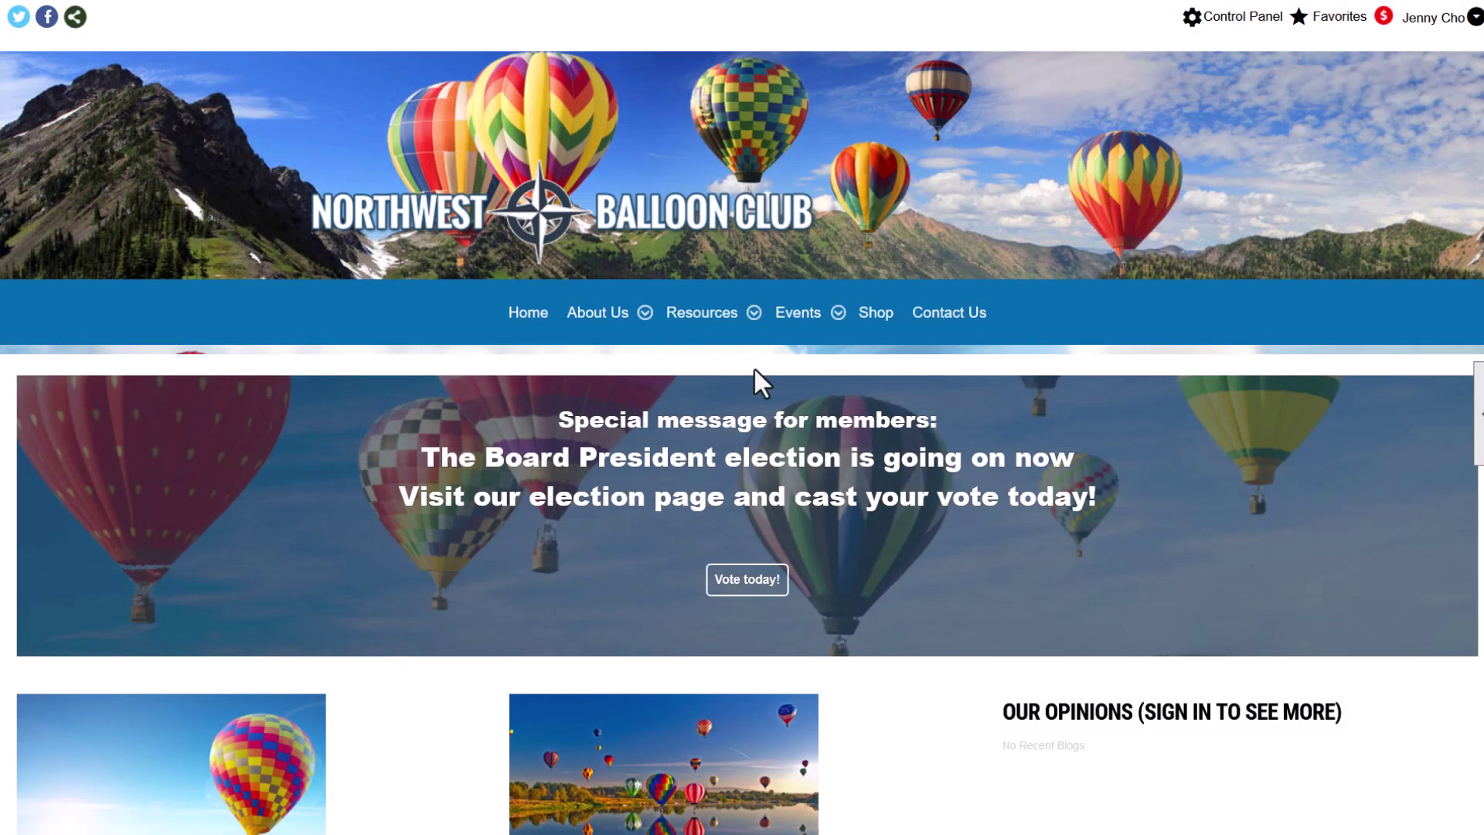
Step: Open Committees, expand the Board of Directors subcommittees, and view Events & Volunteering's members
mouse_move(756, 379)
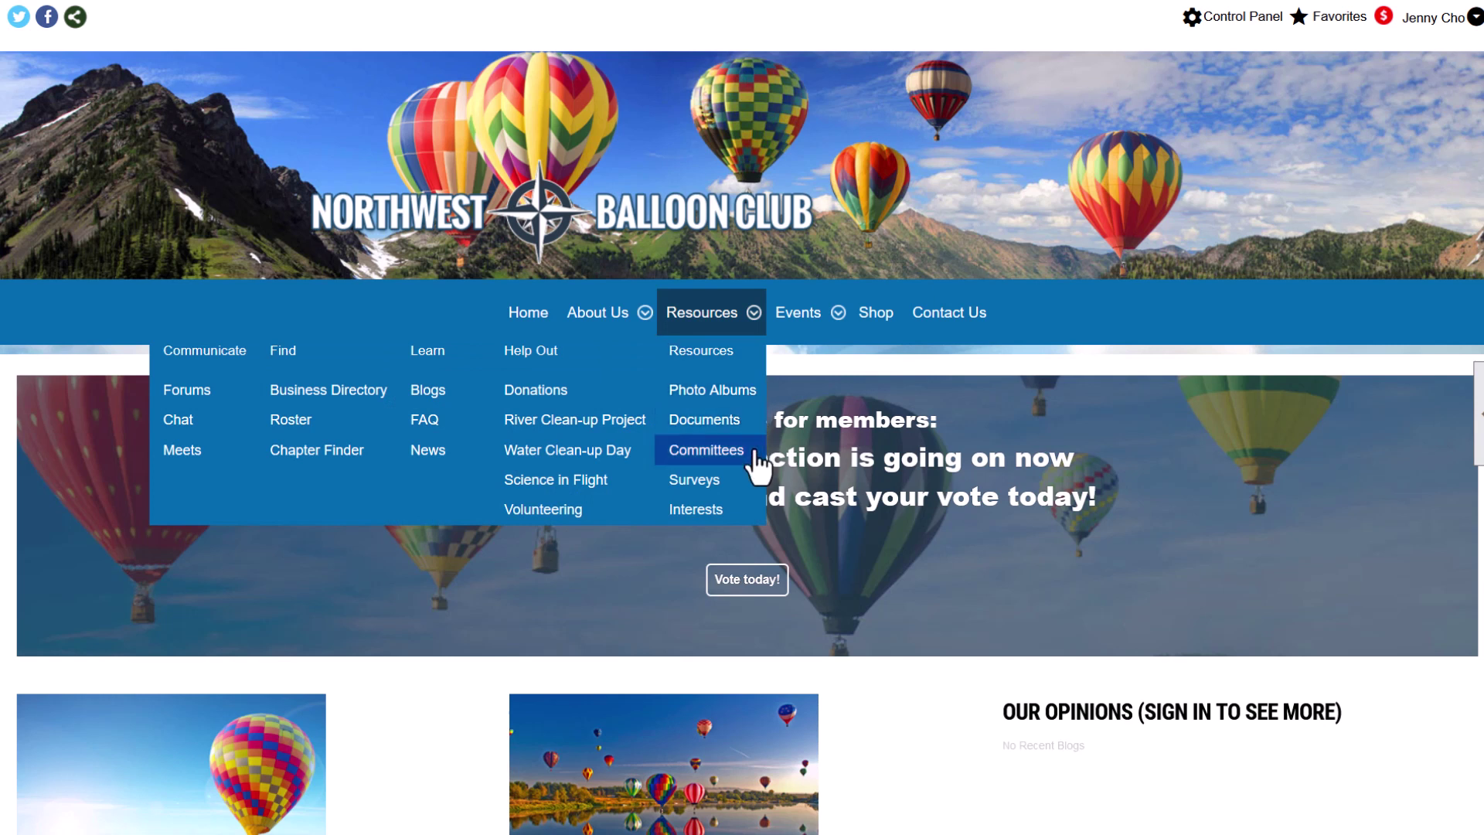
left_click(755, 455)
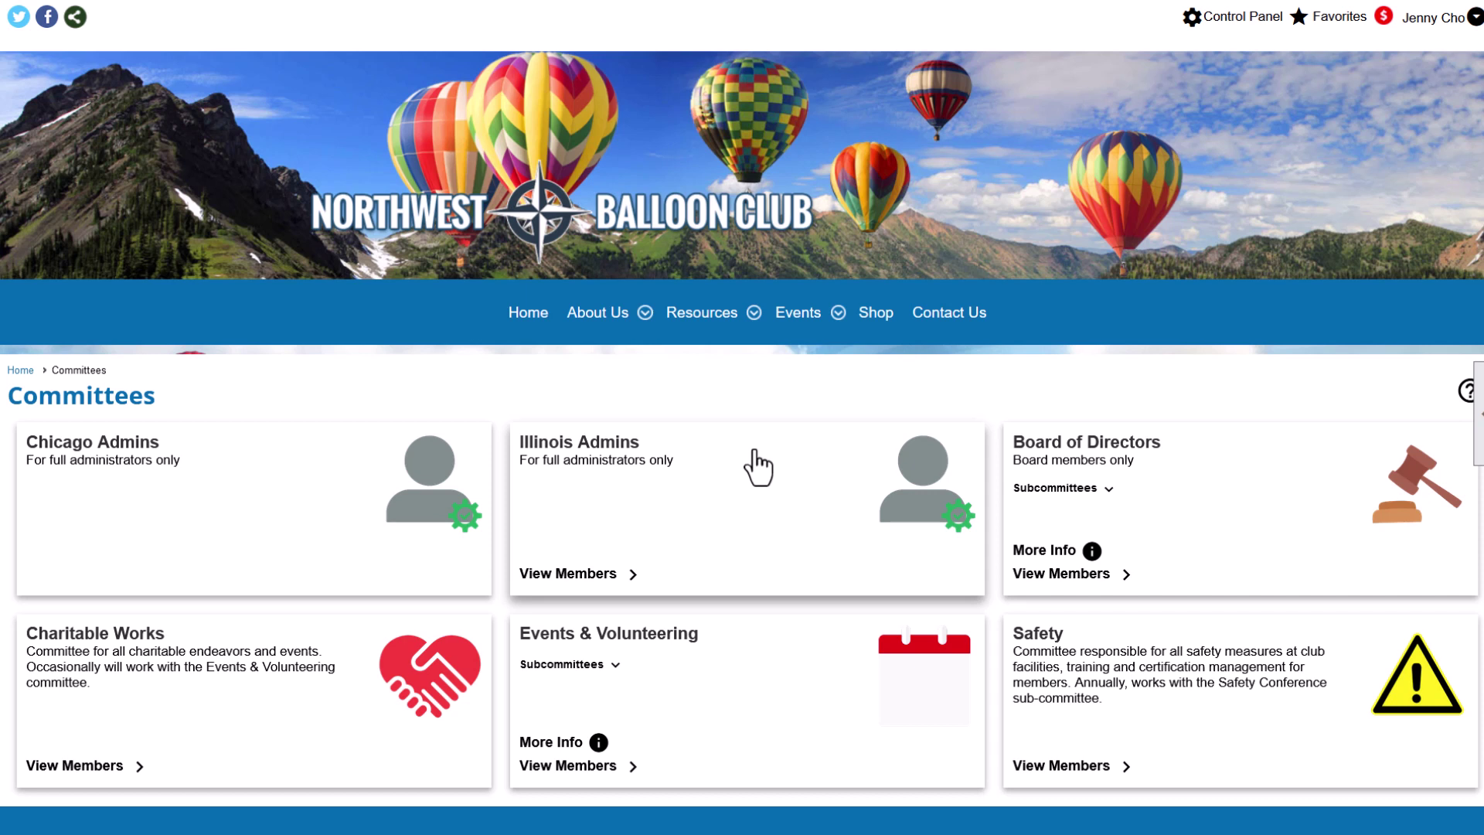
left_click(1072, 489)
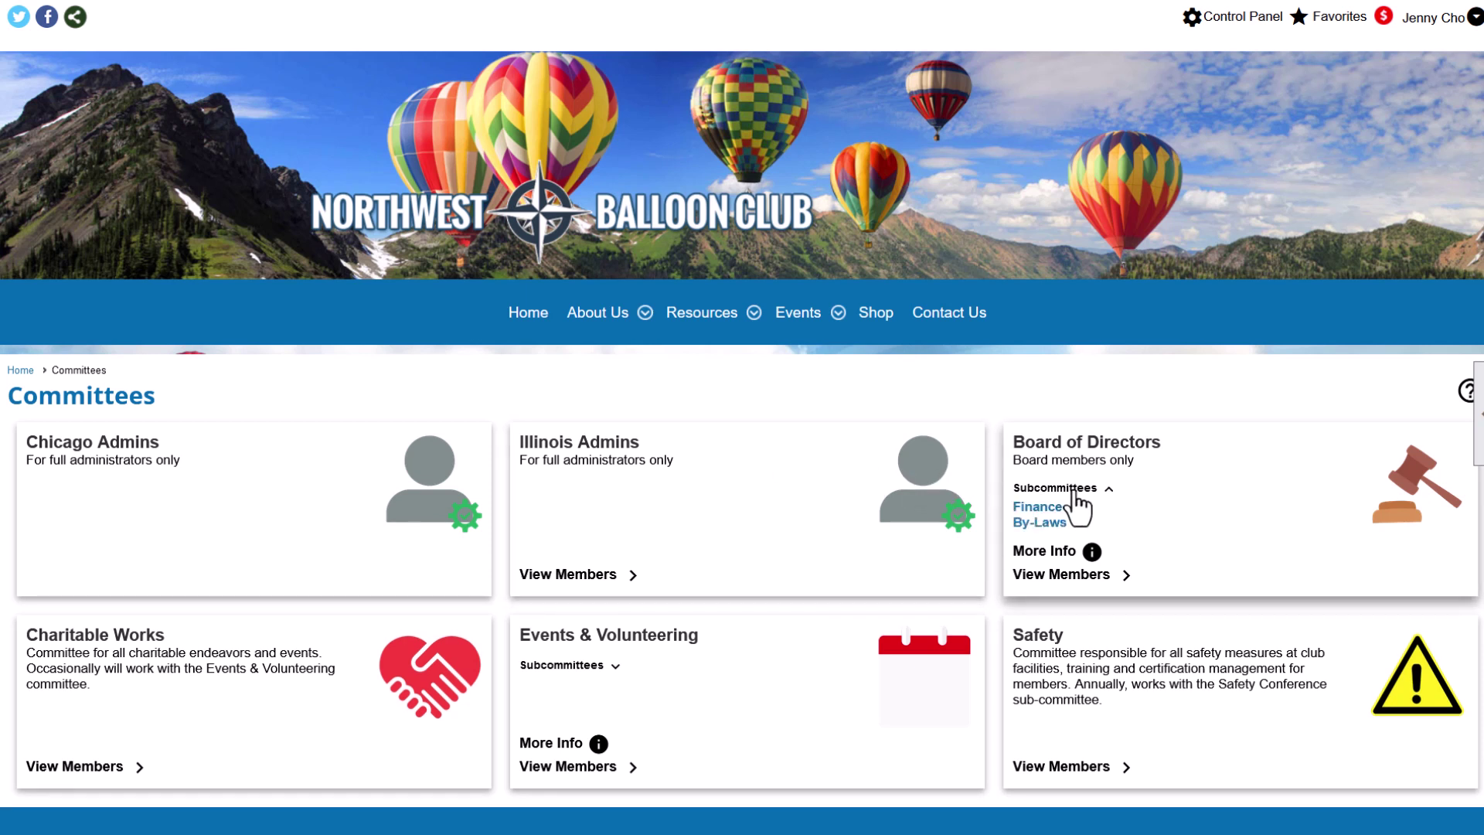
left_click(616, 767)
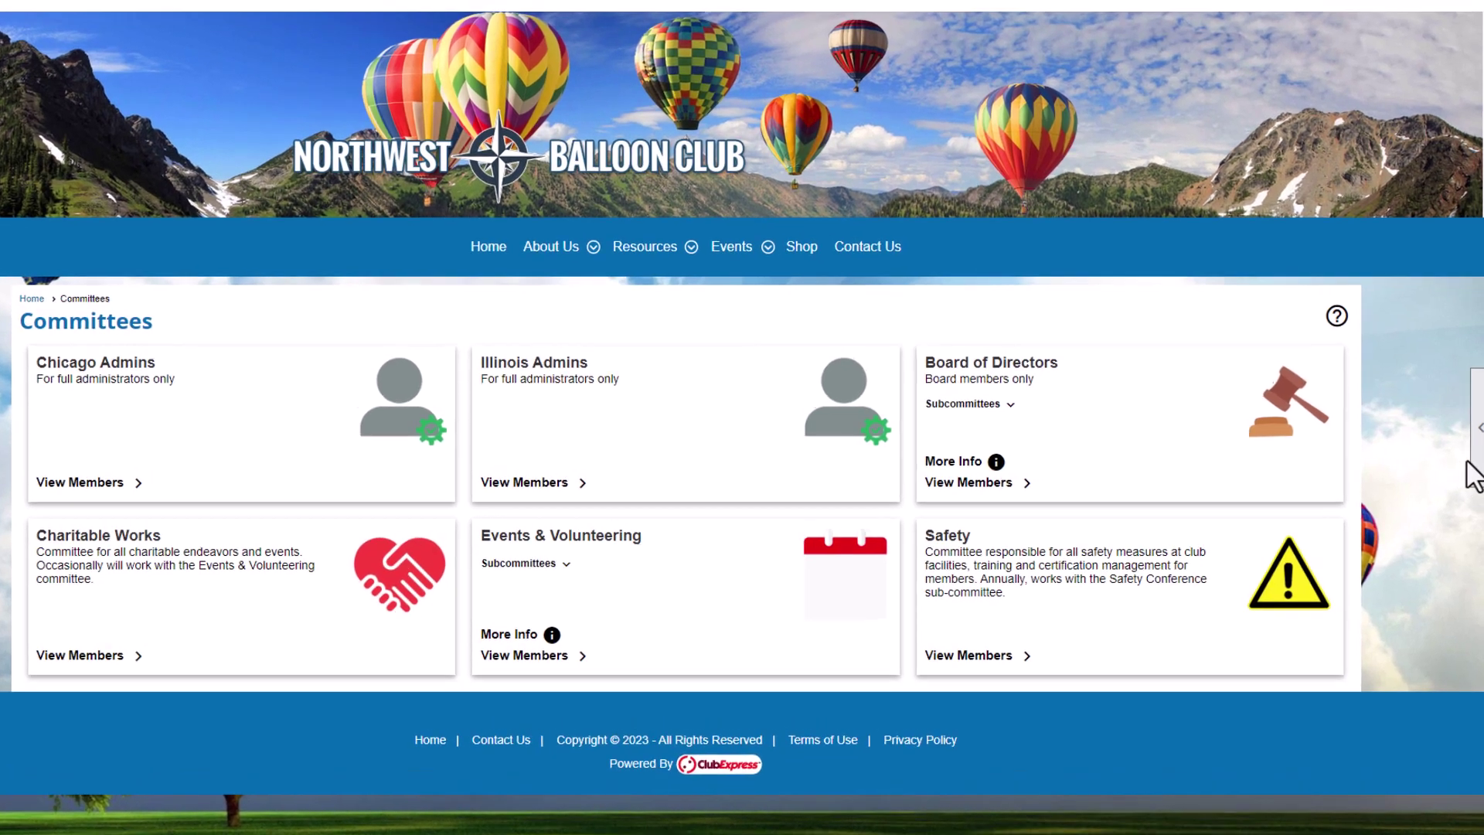
Step: Use the page tools' Edit option to reach Committees Administration
left_click(1478, 463)
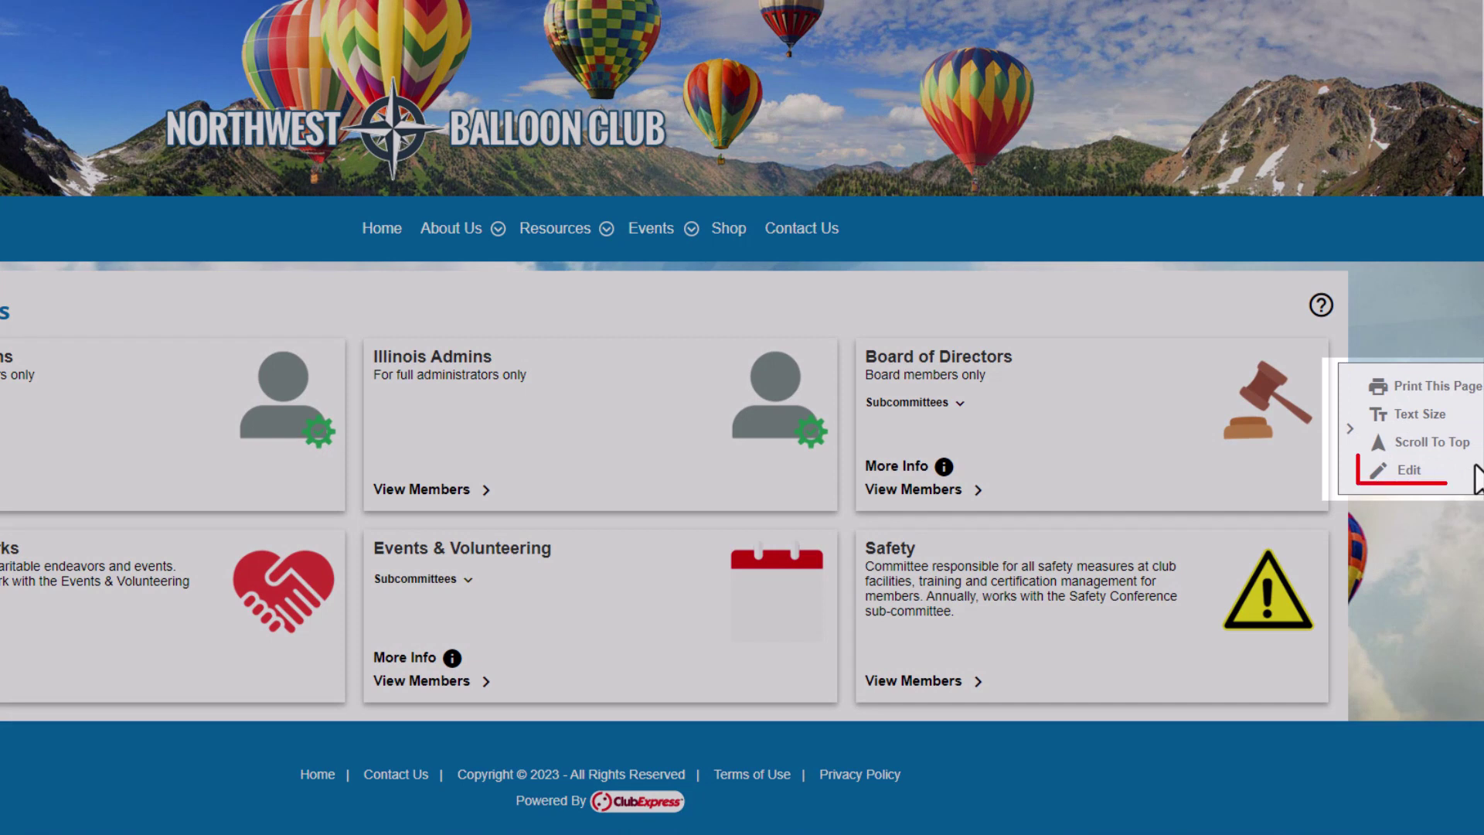
left_click(1478, 473)
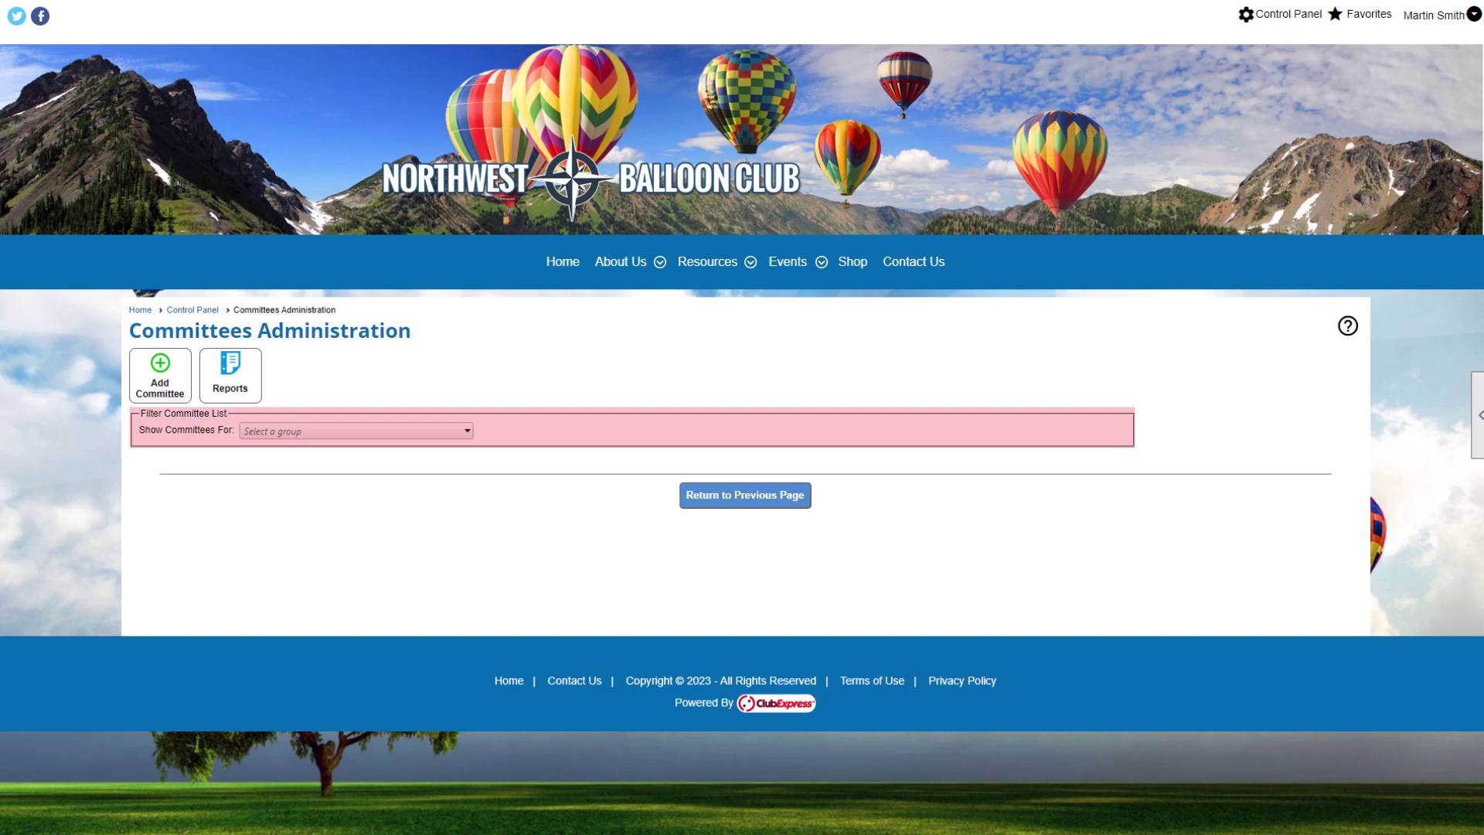
Step: Set Show Committees For to All Committees to list every group's committees
left_click(467, 431)
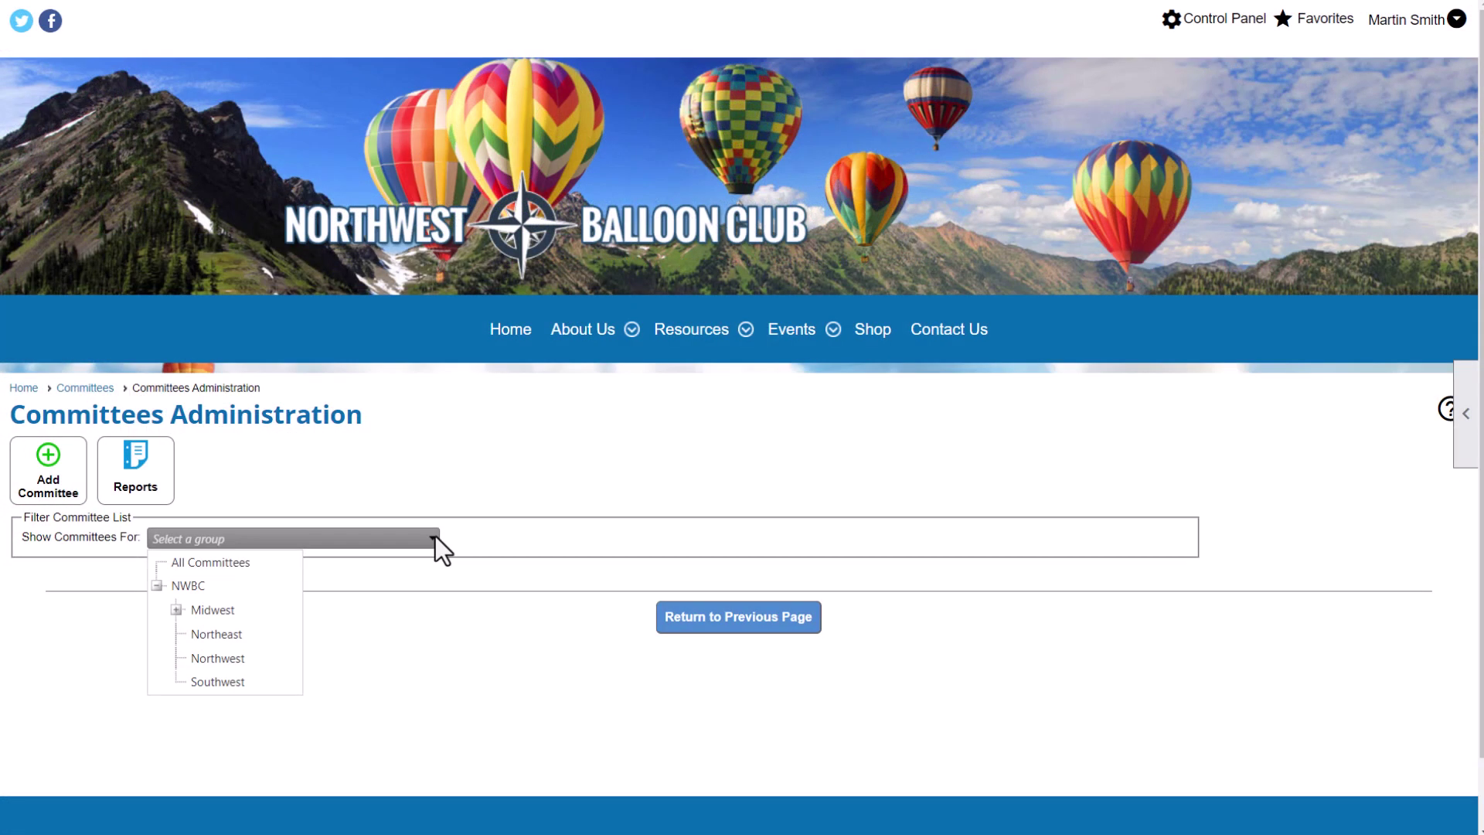
left_click(177, 609)
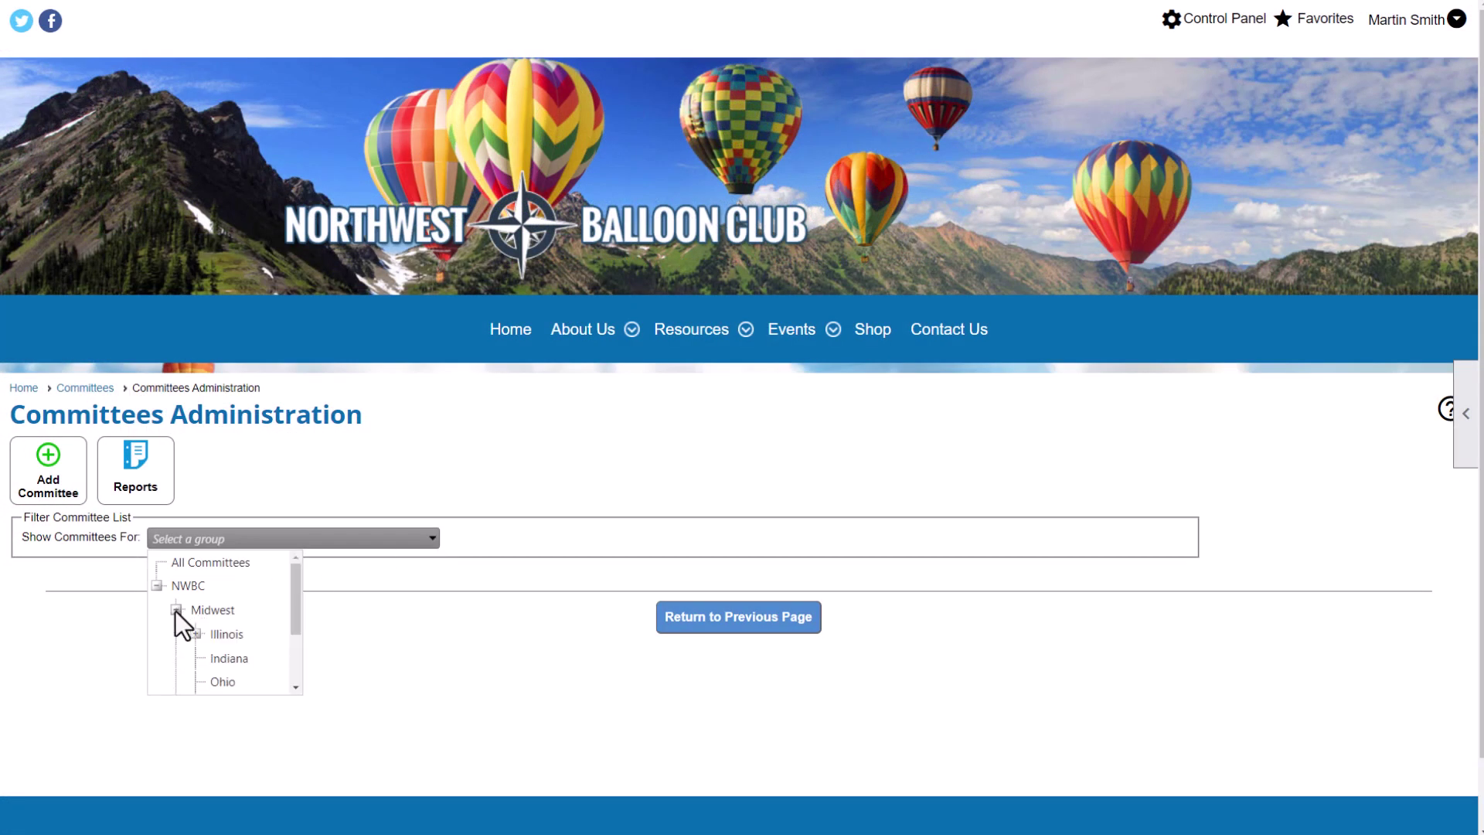
left_click(229, 568)
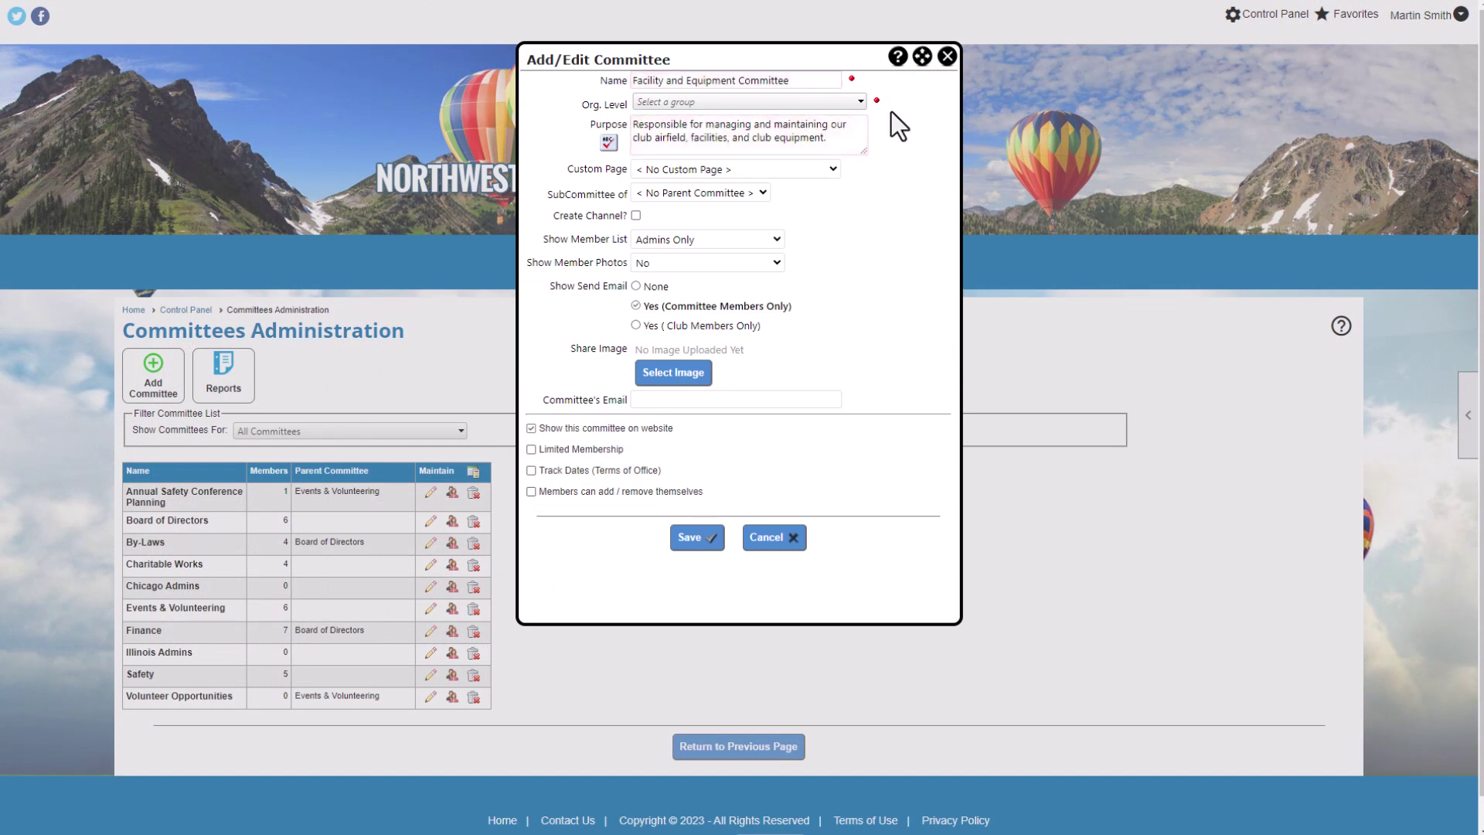
Step: Set the committee's Org. Level to NWBC and review the available custom pages
left_click(861, 102)
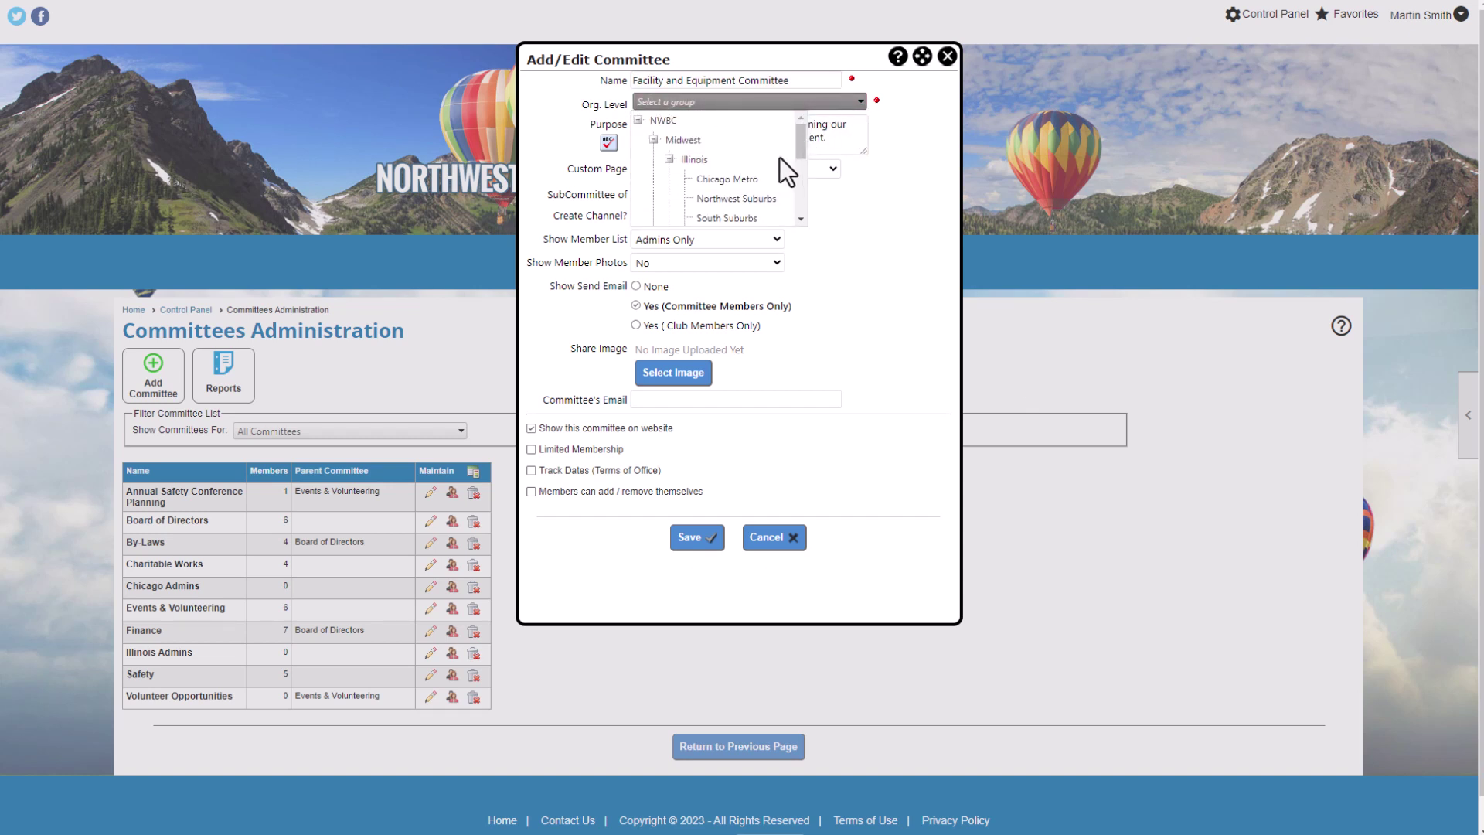
left_click_drag(801, 150, 800, 149)
left_click(662, 120)
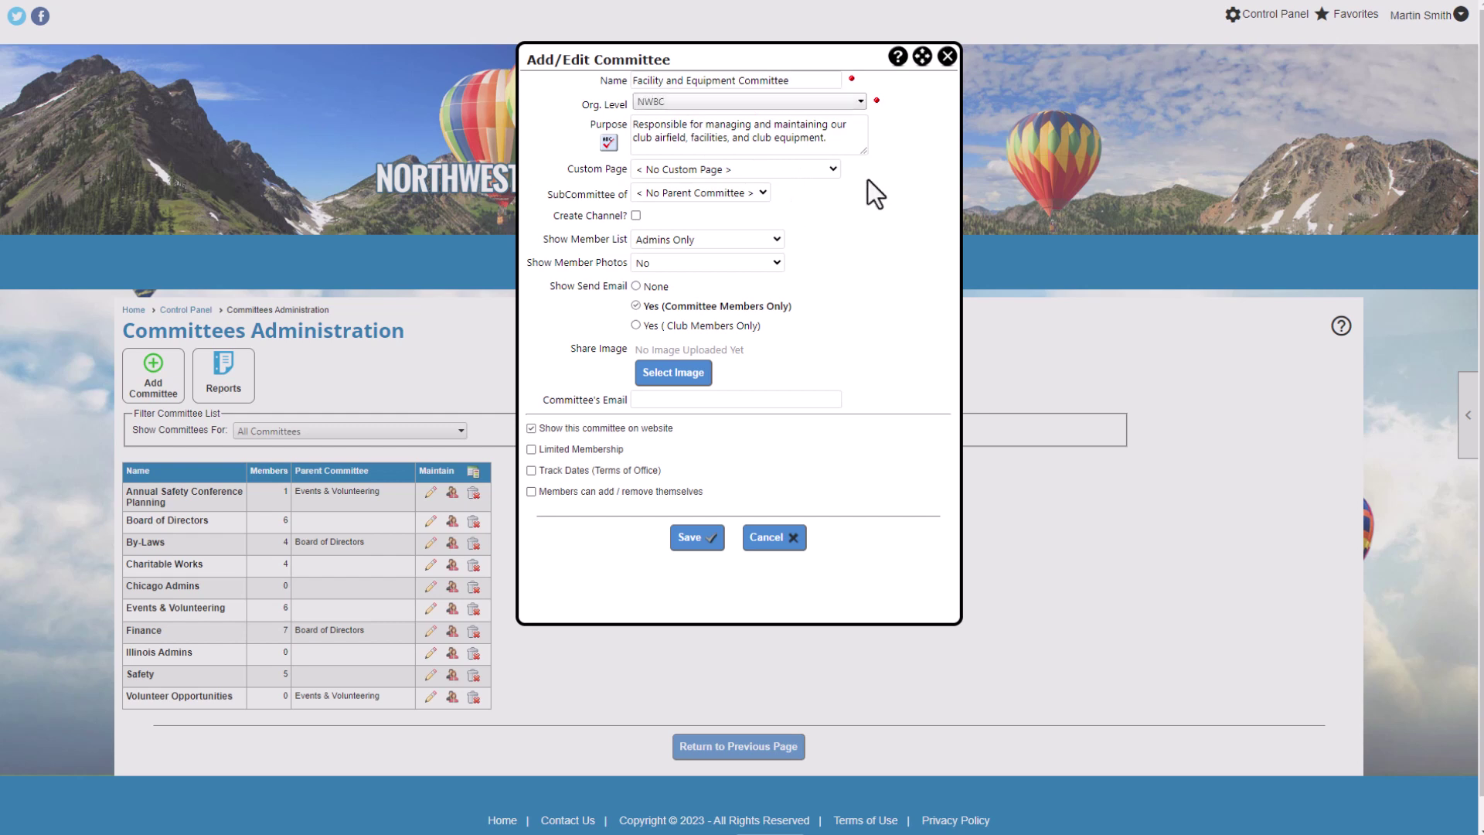
left_click(832, 170)
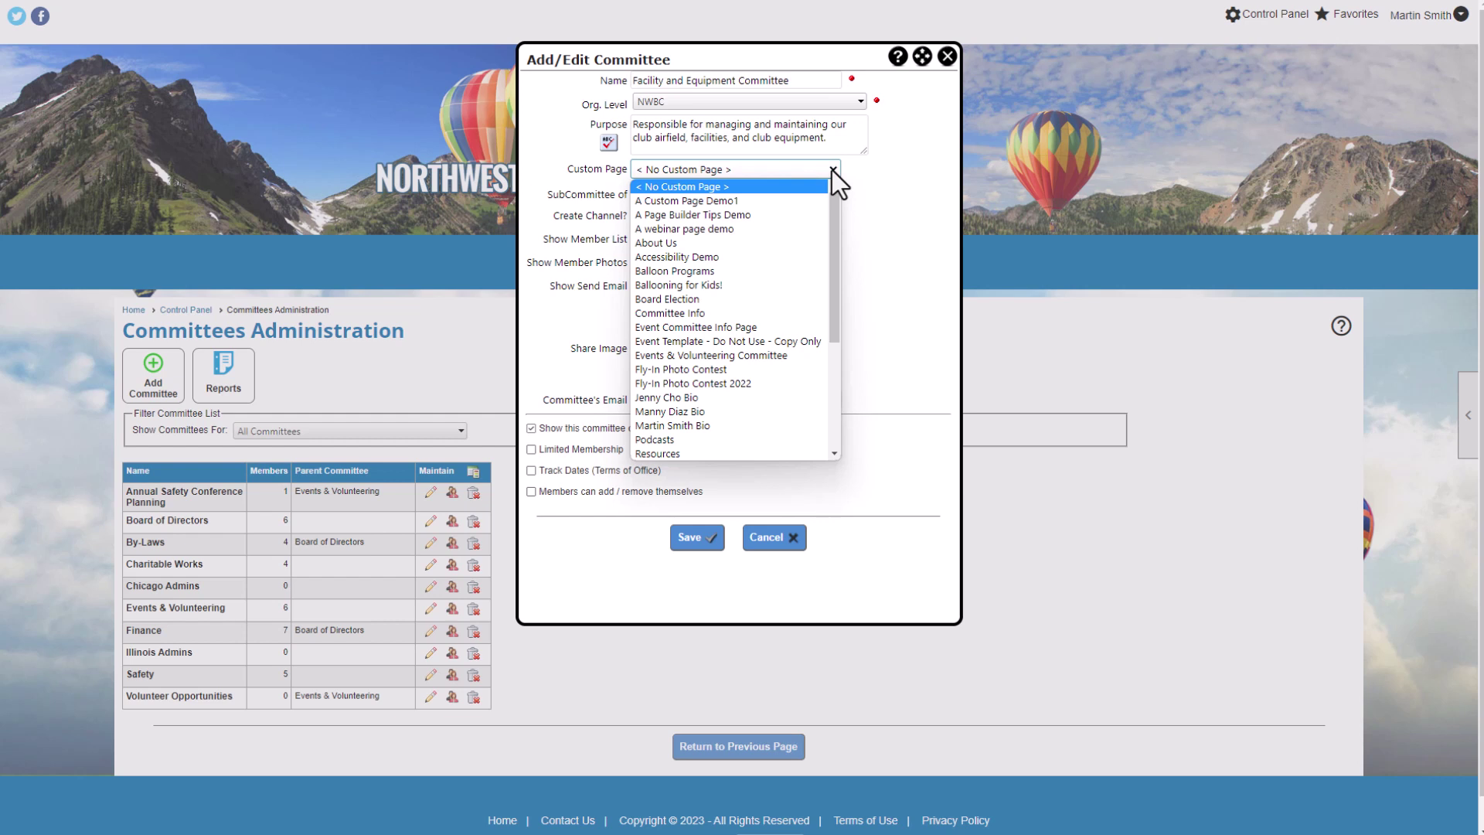
Step: Leave Custom Page and parent committee unset, tick Create Channel?, and open People Options
left_click(832, 170)
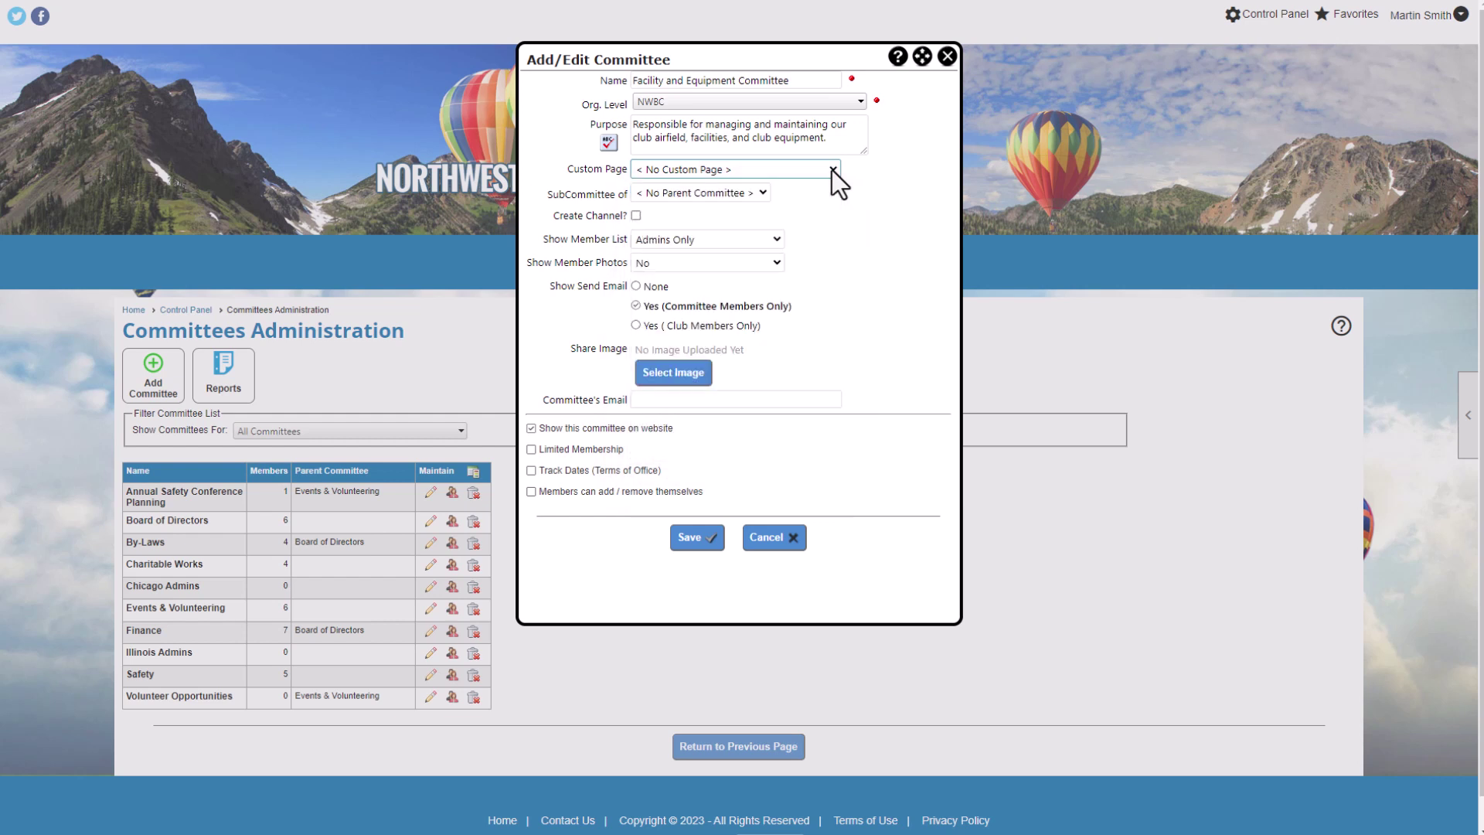
left_click(765, 193)
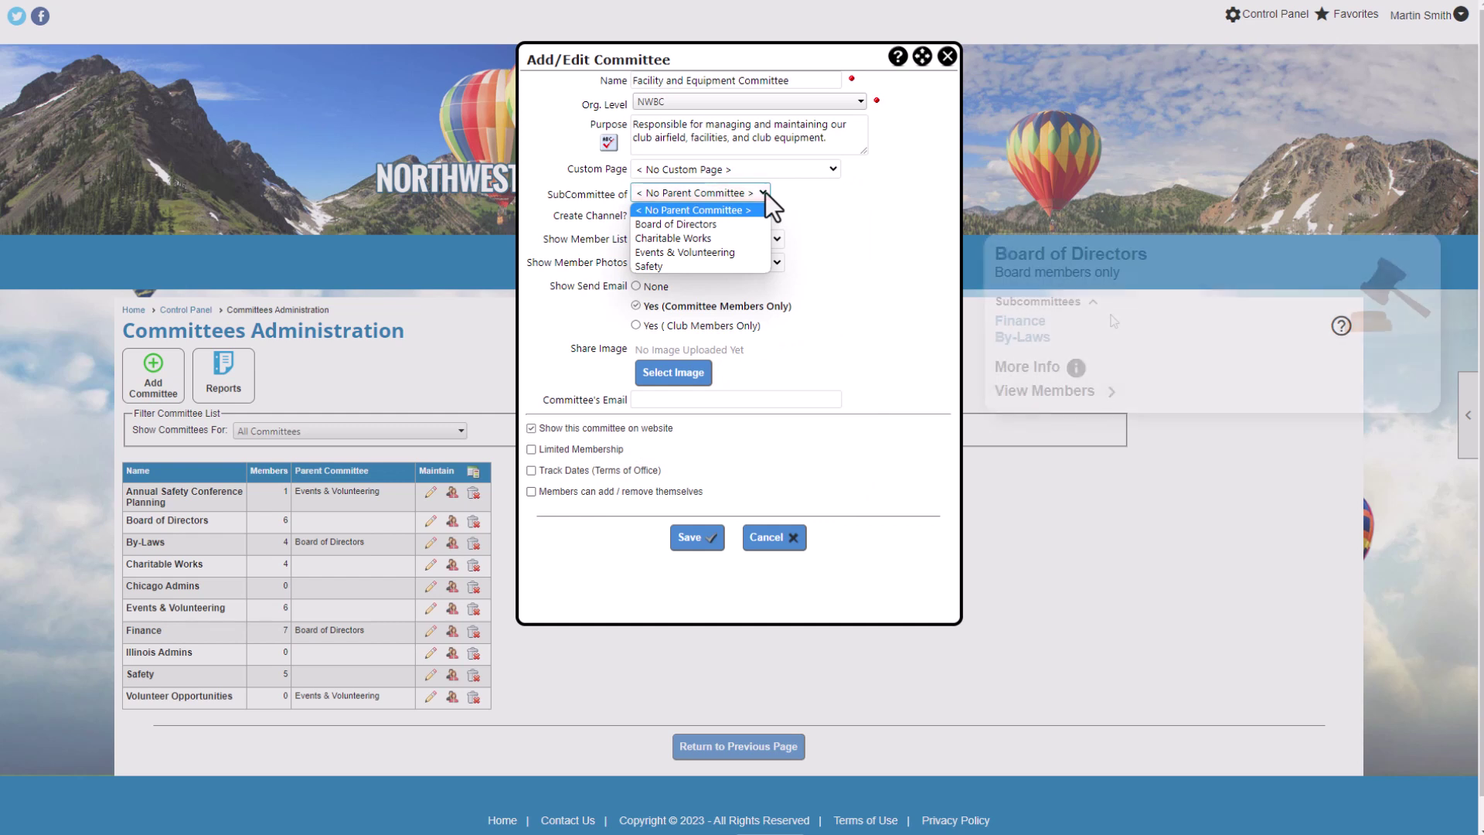
left_click(766, 192)
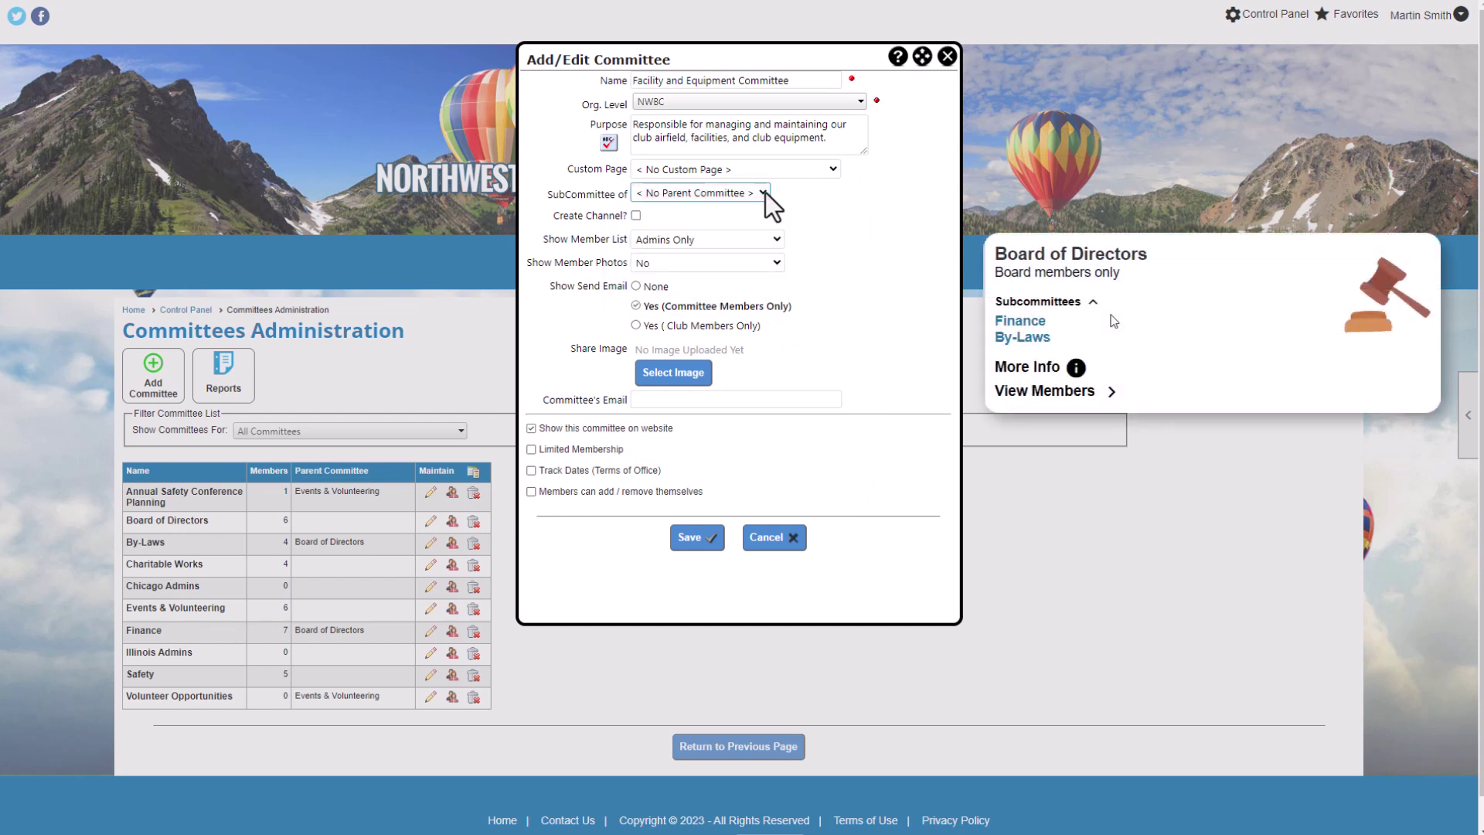
left_click(637, 215)
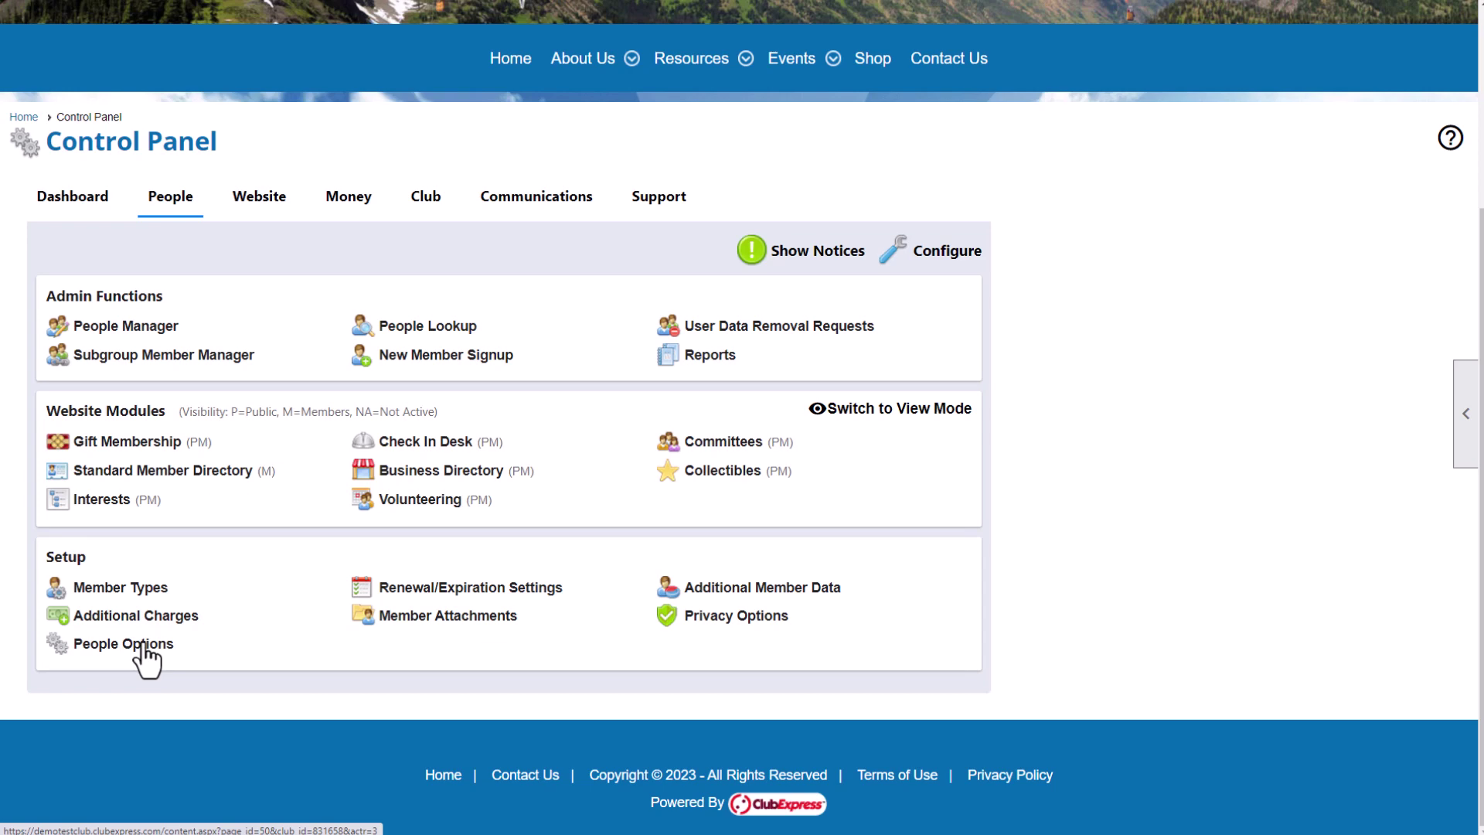
left_click(142, 646)
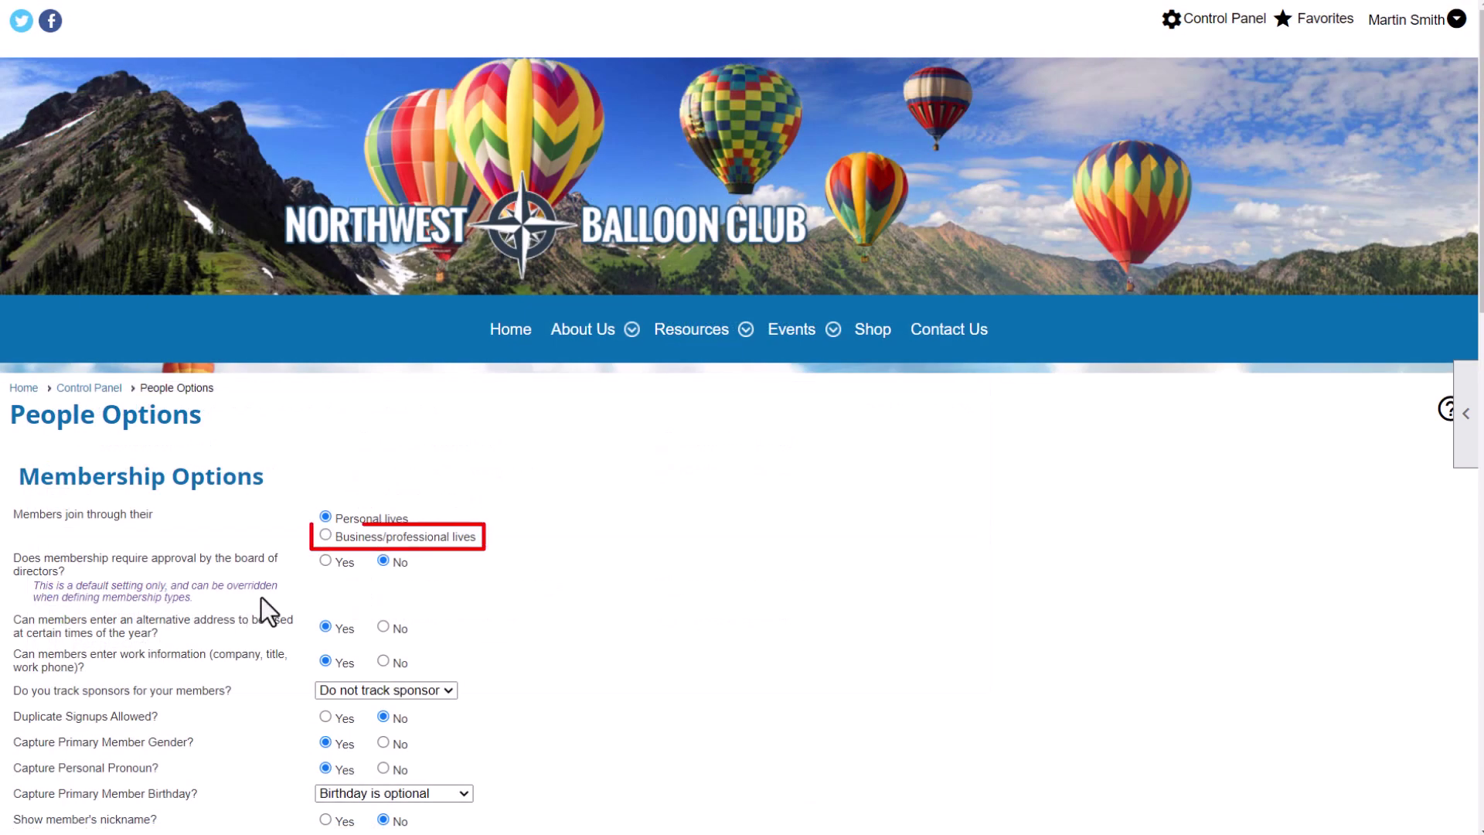
Step: Set Show Member List and Show Member Photos to Members Only
left_click(341, 543)
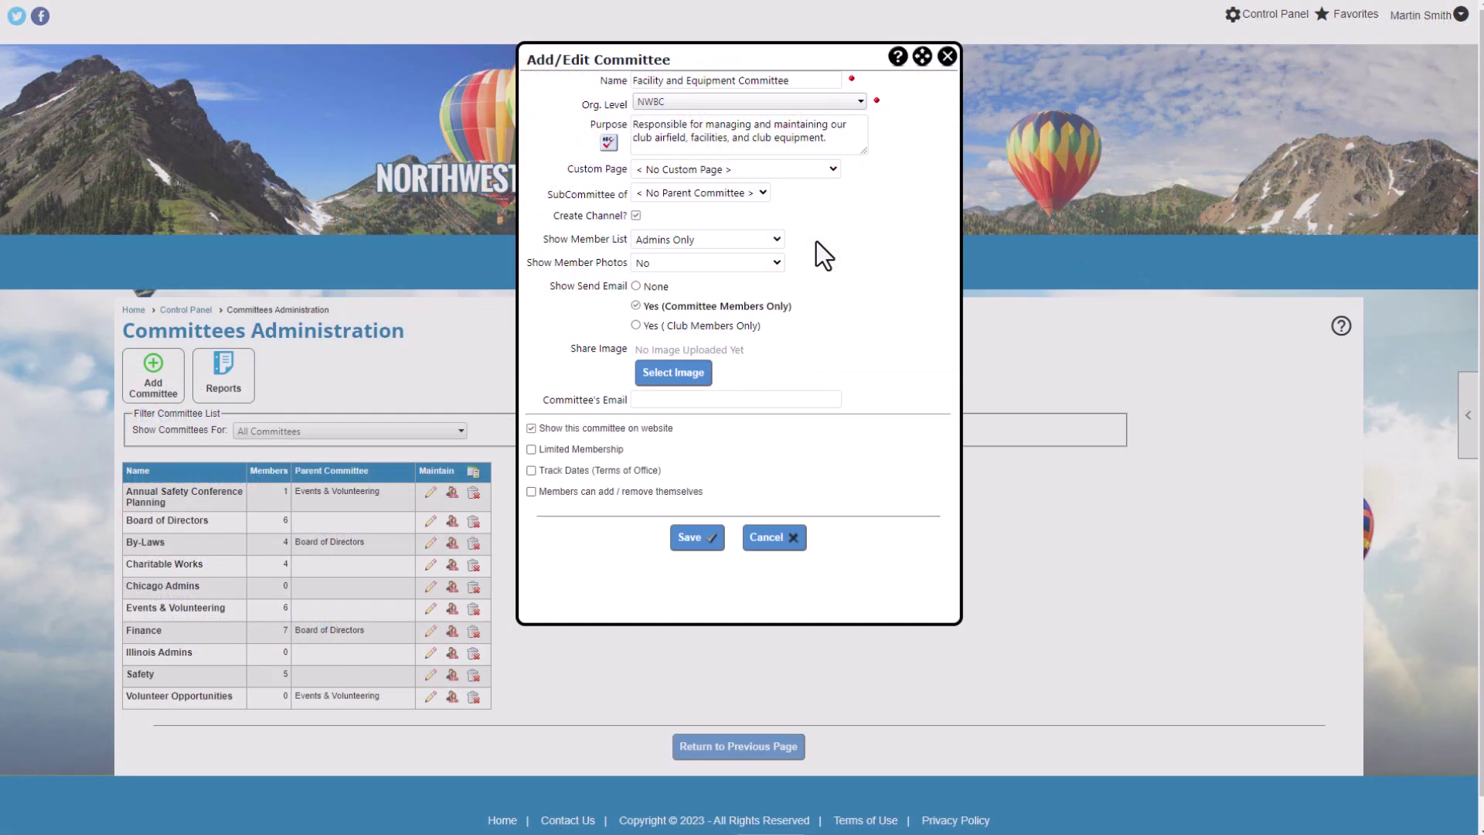
left_click(781, 240)
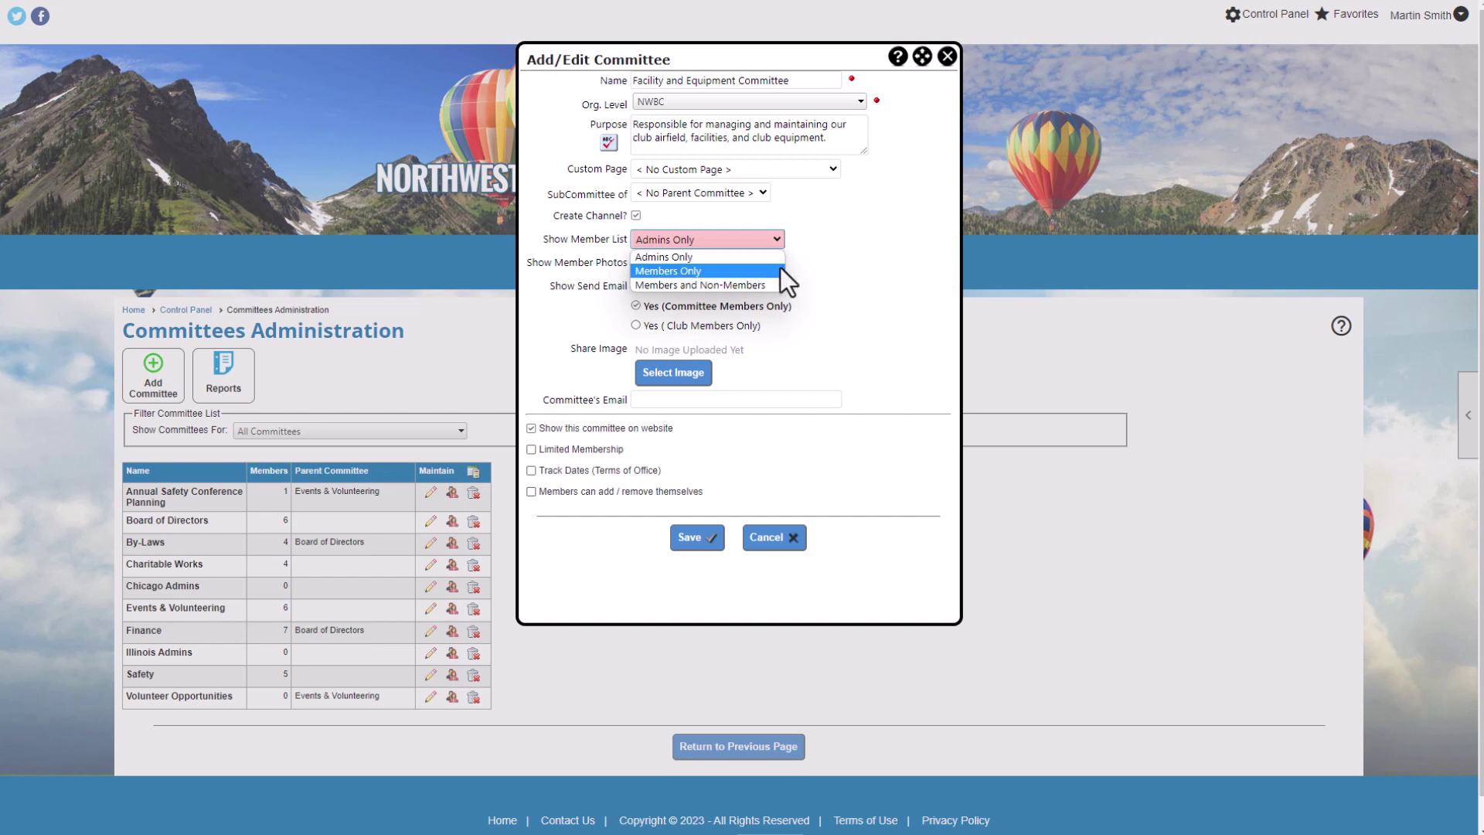
left_click(781, 267)
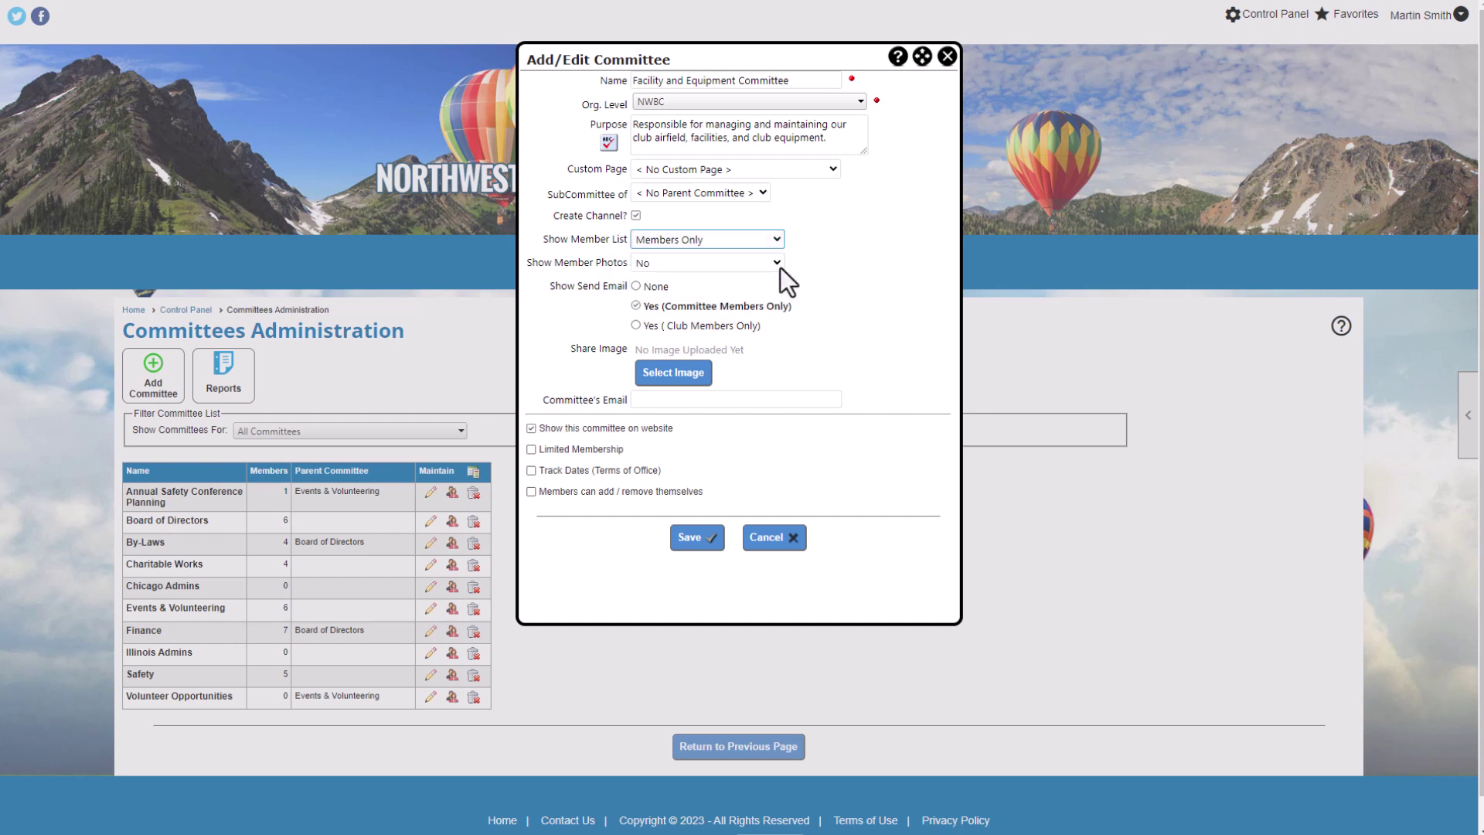
left_click(780, 267)
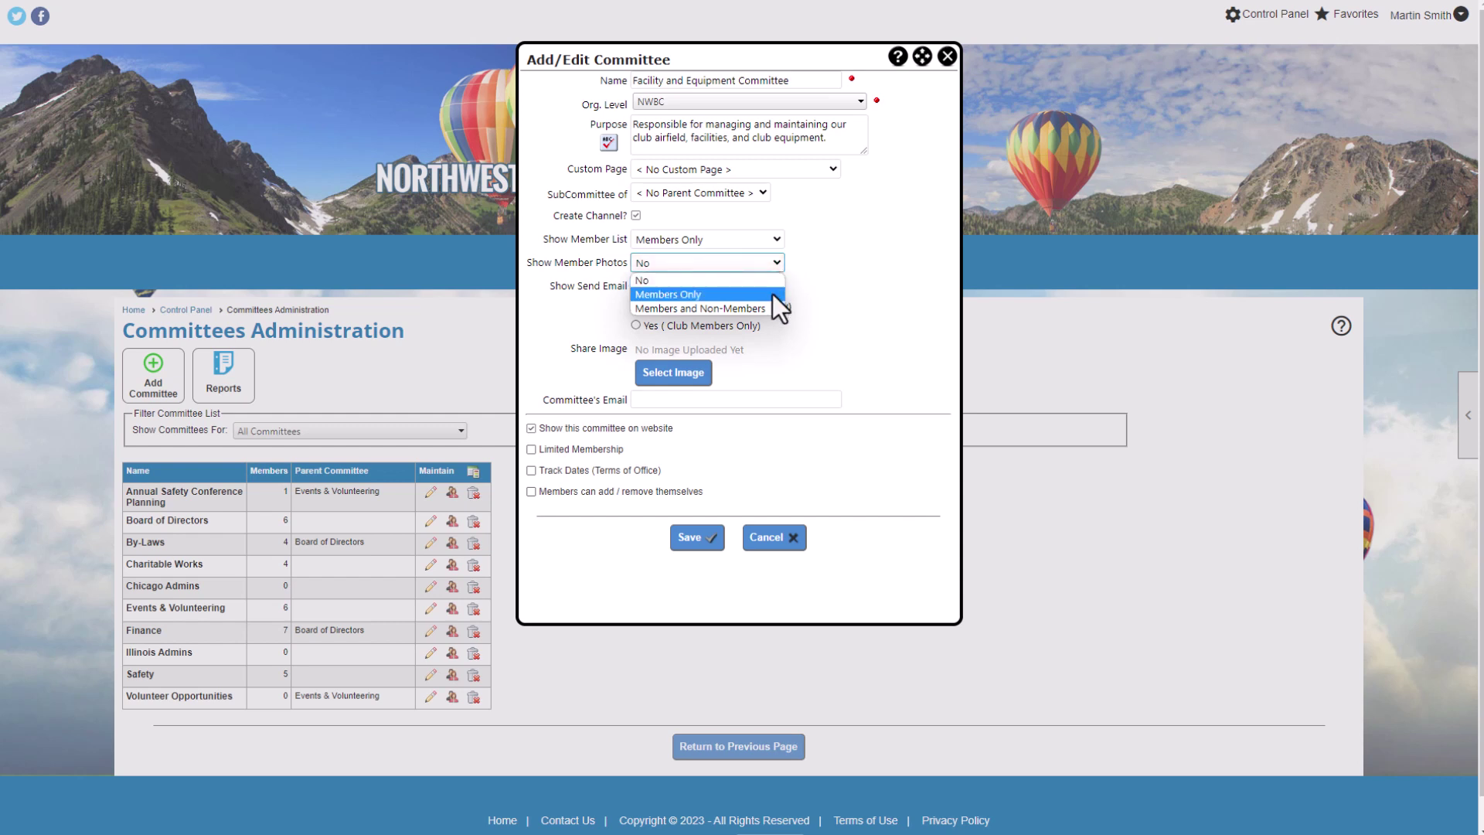
left_click(772, 293)
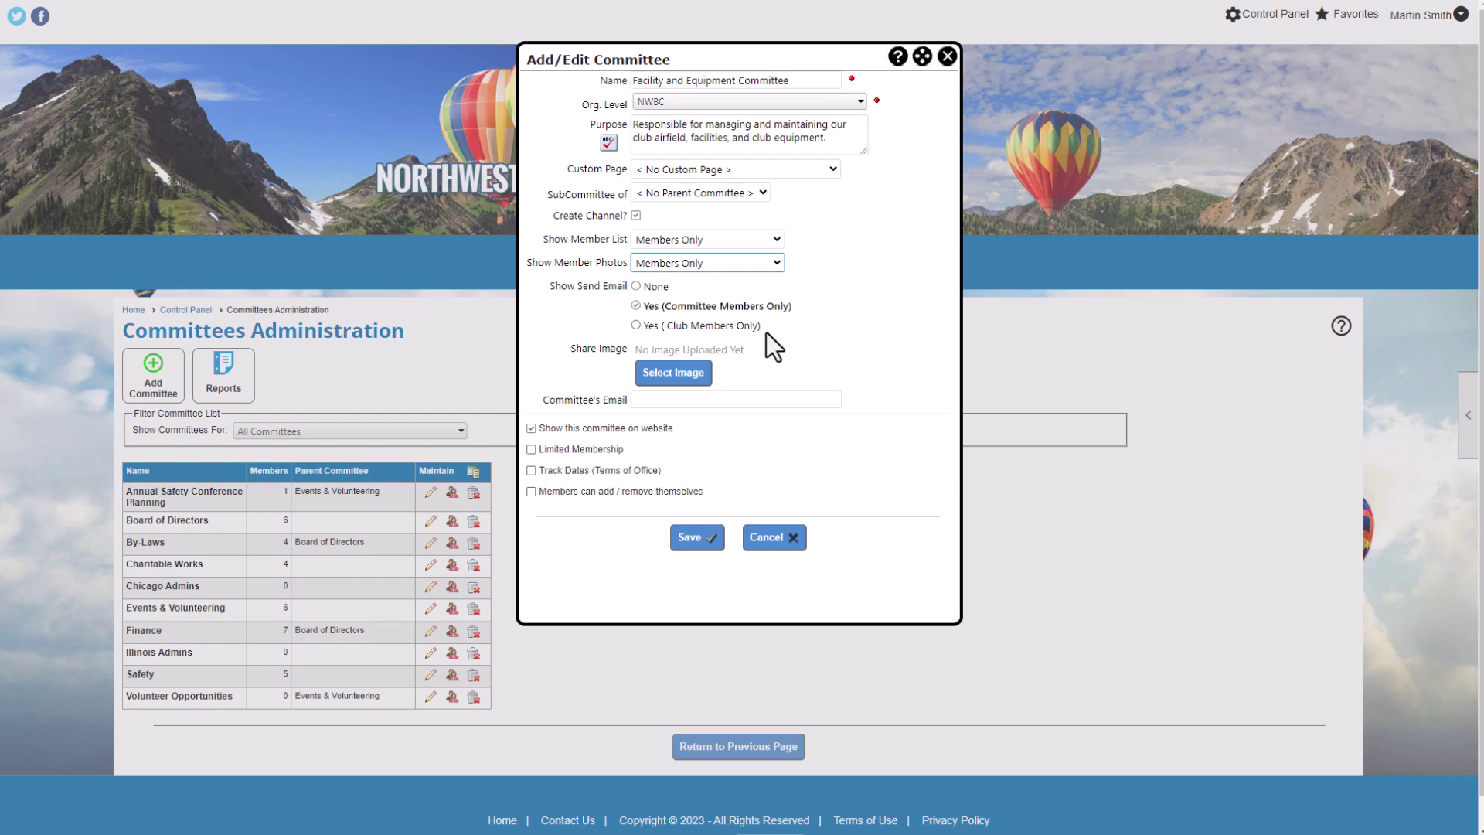
Step: Set Show Send Email to Yes (Club Members Only) and start editing the first vacant seat
left_click(654, 326)
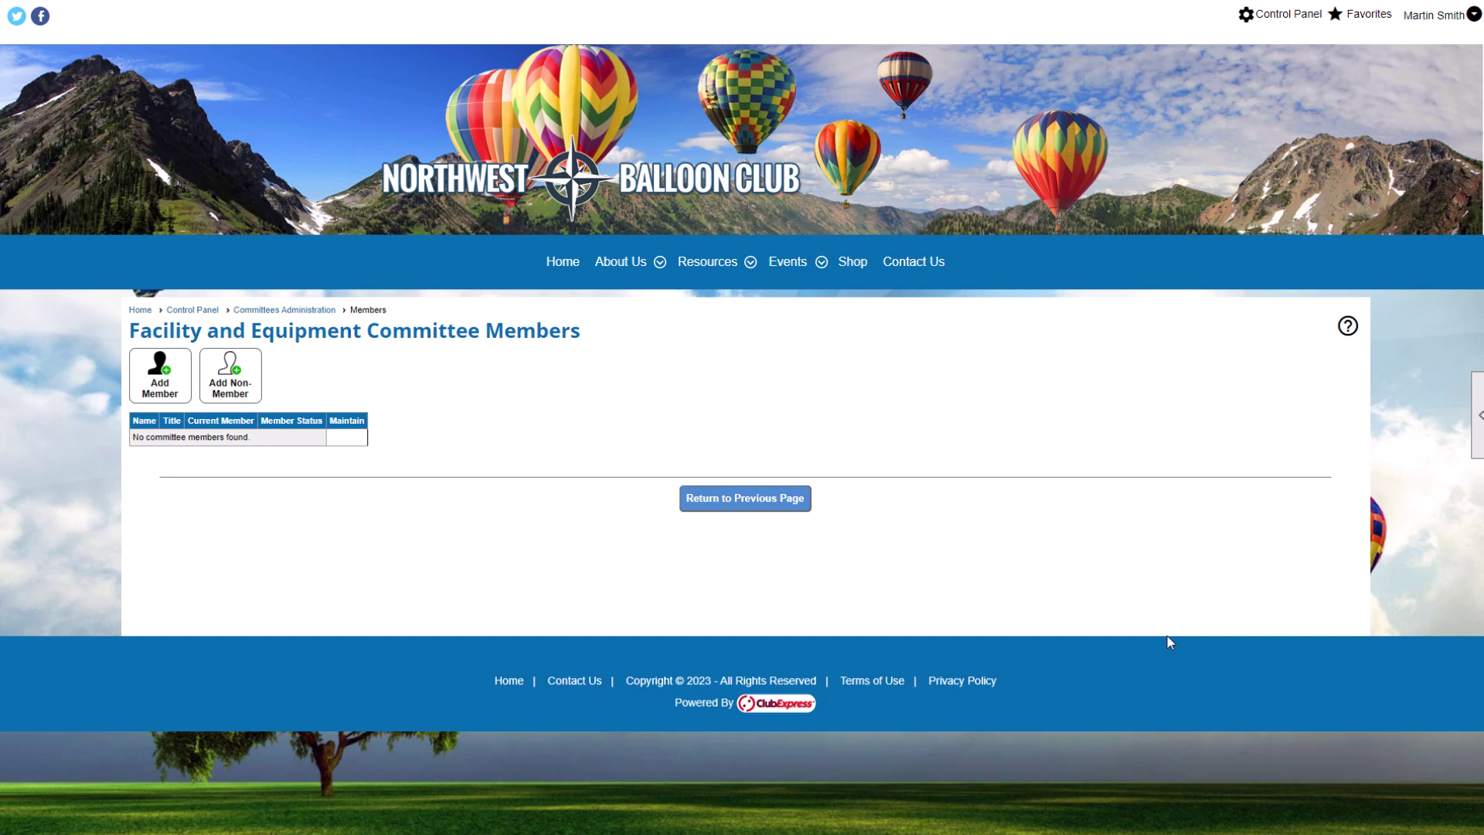
left_click(356, 446)
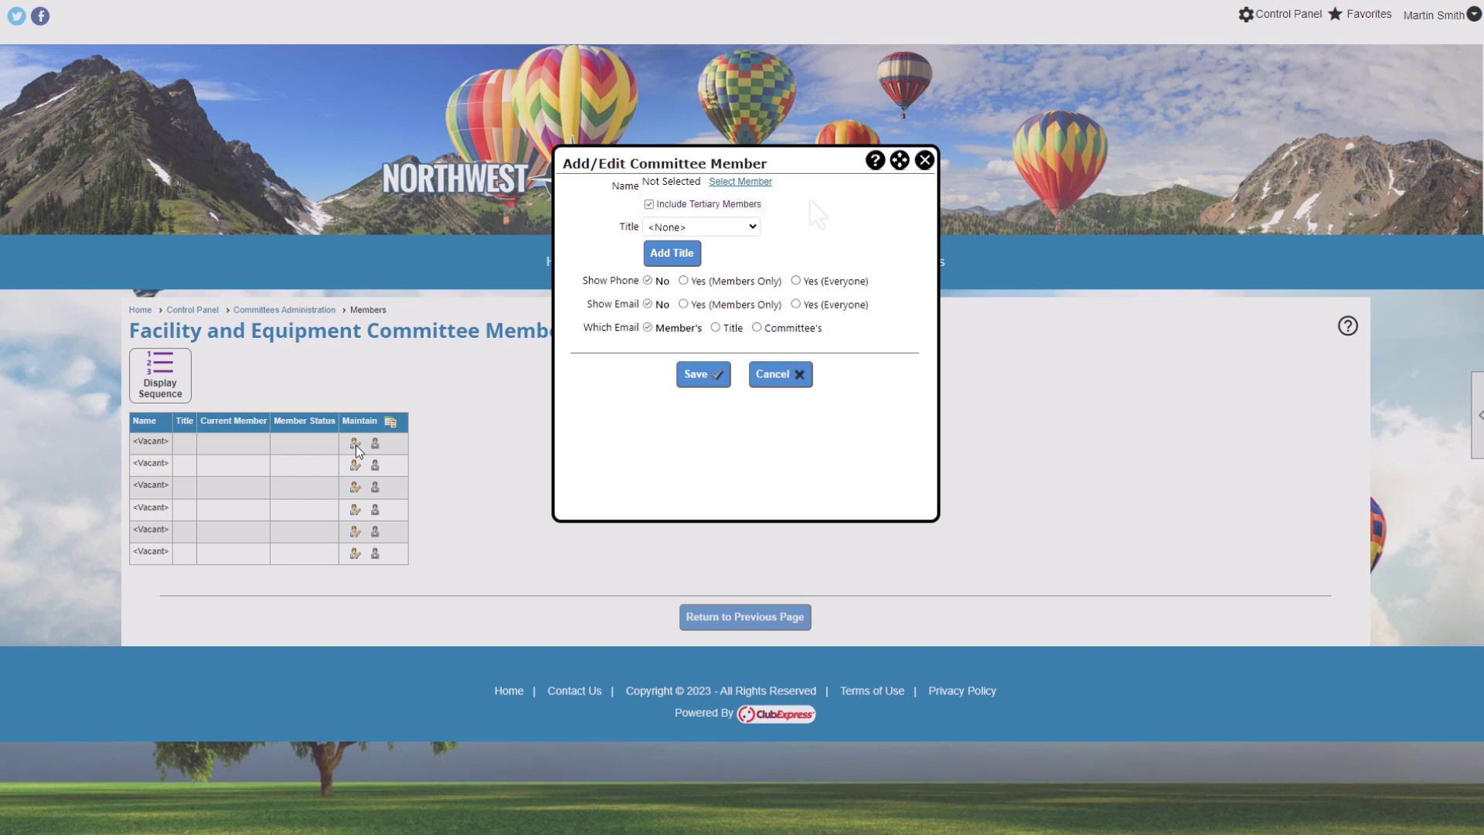
Step: Pick a club member from the search results for the first vacant committee seat
left_click(756, 182)
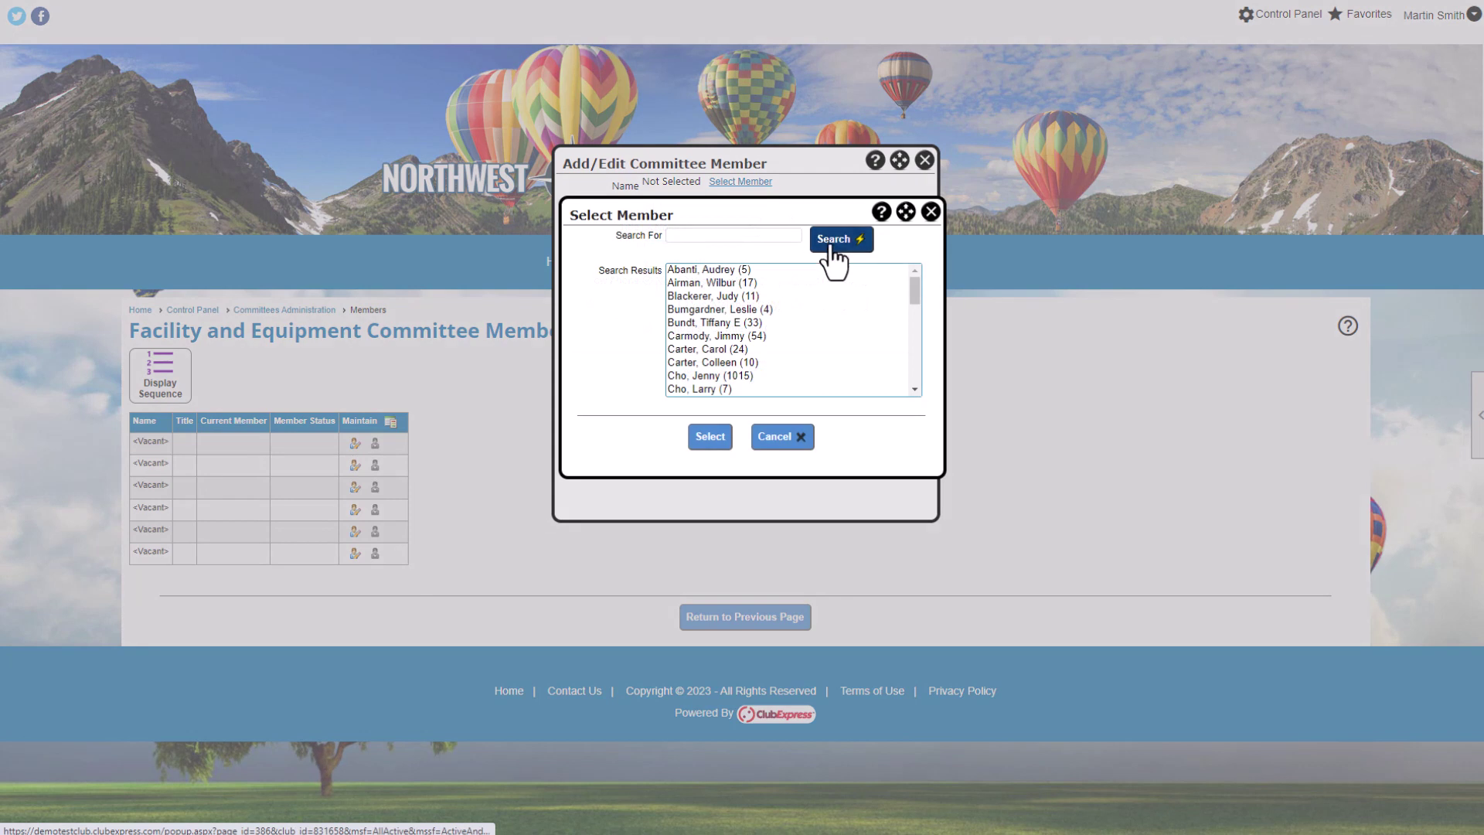
left_click(739, 283)
left_click(705, 437)
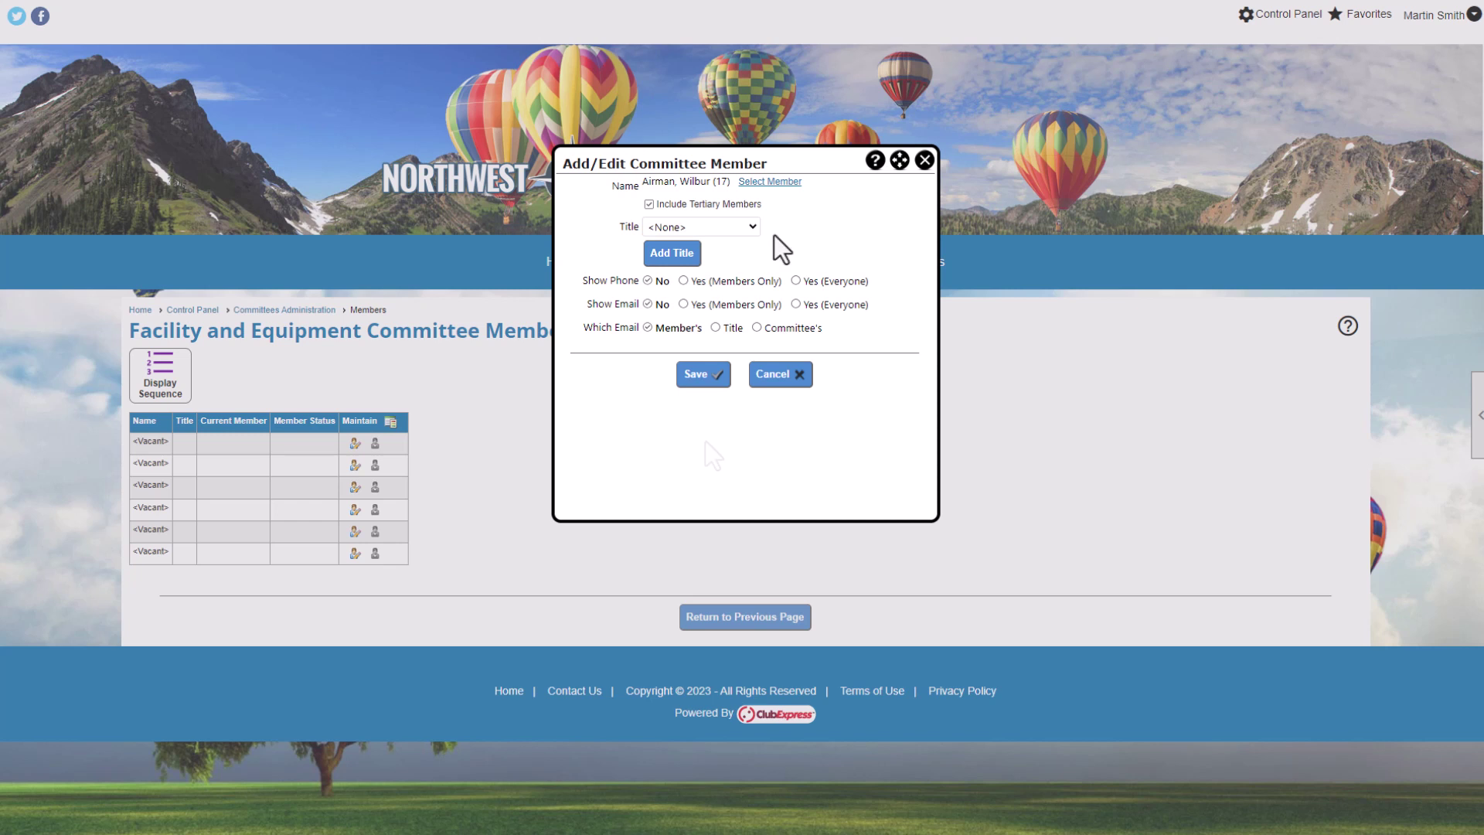
left_click(753, 229)
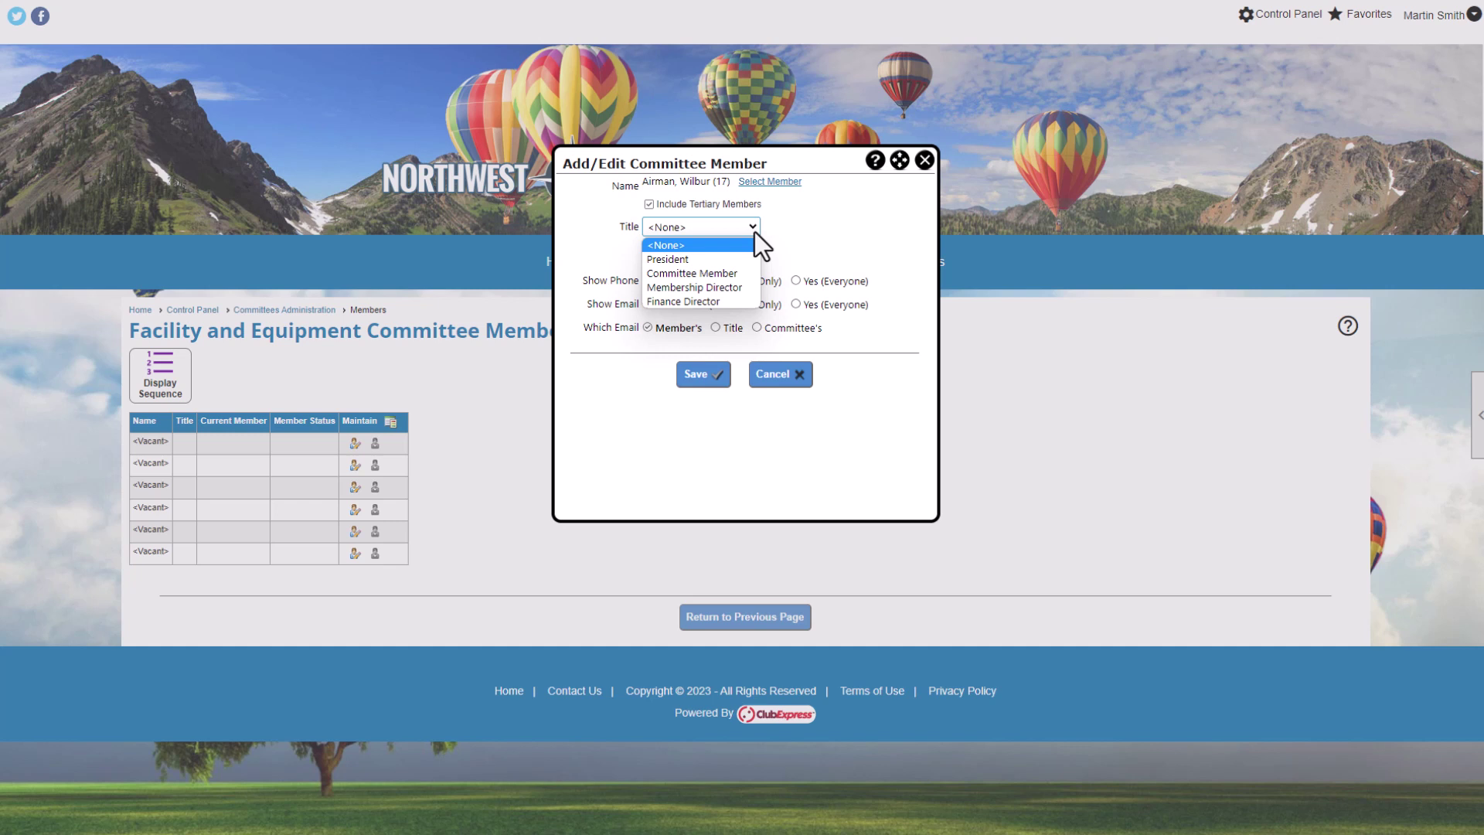
Step: Give the member a new Co-Chair title, then adjust the emailing's distribution list dialog
left_click(755, 231)
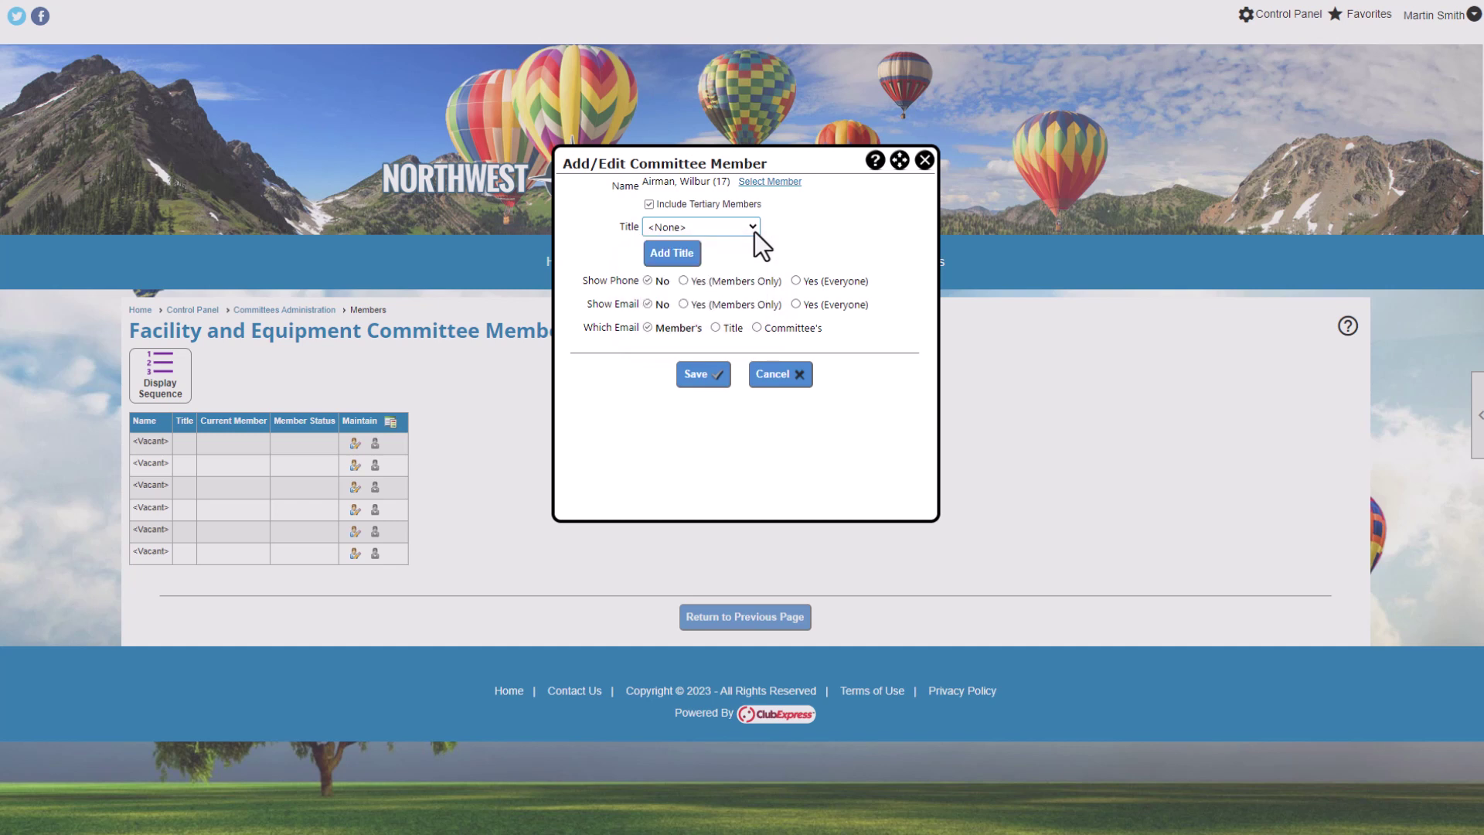
left_click(695, 261)
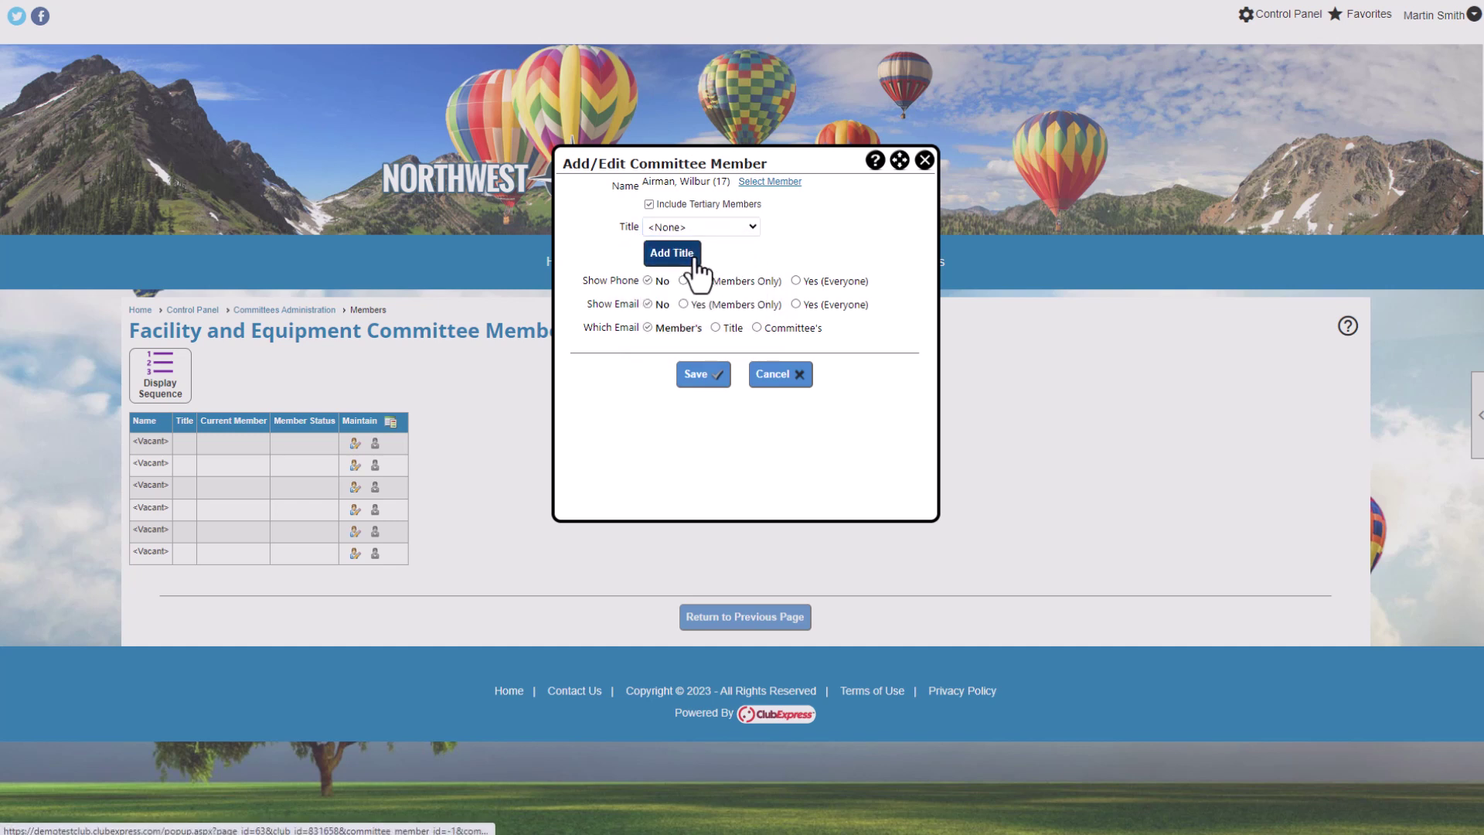
type("Co-Chair")
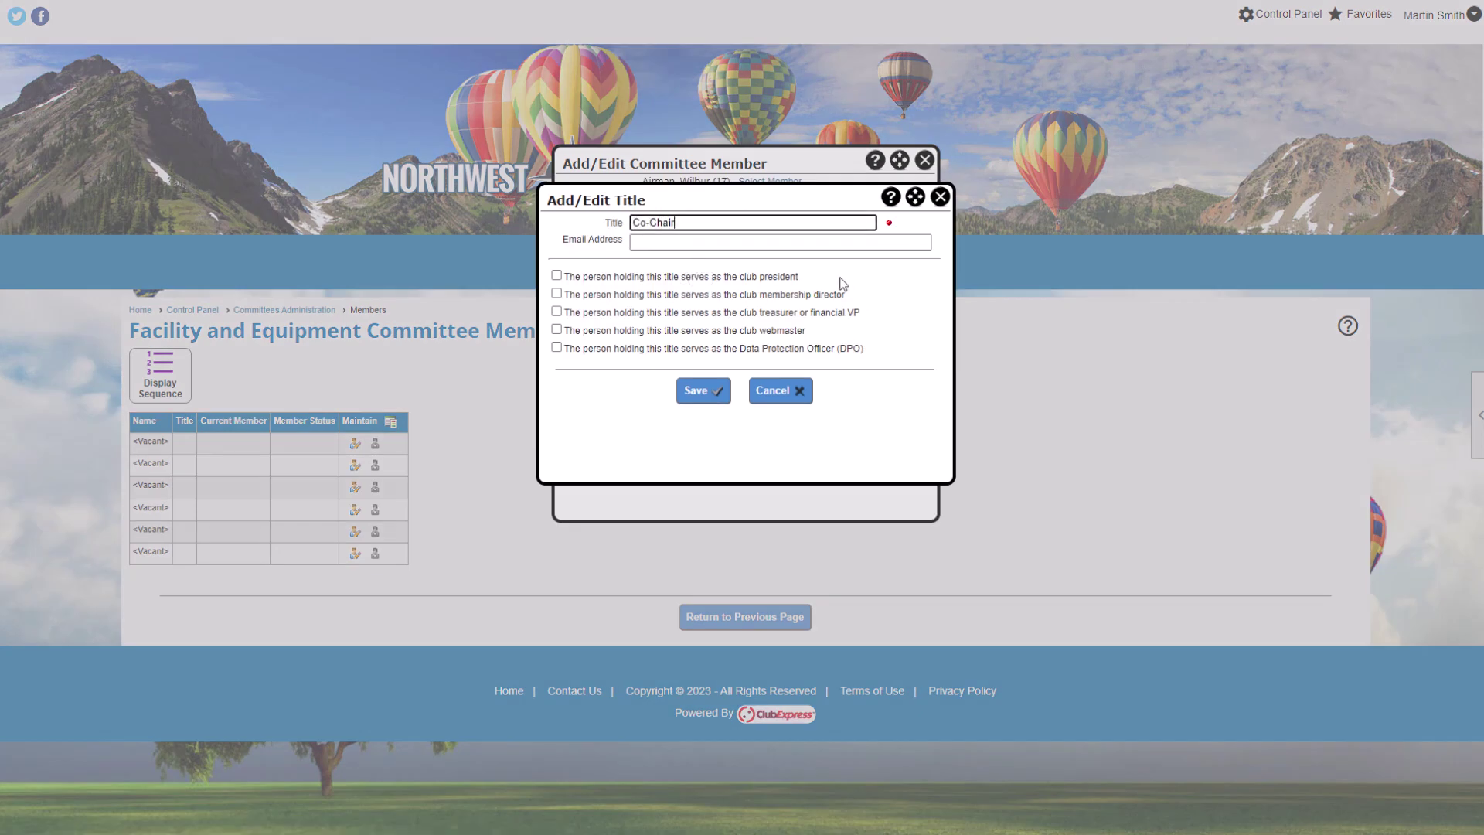
key("Return")
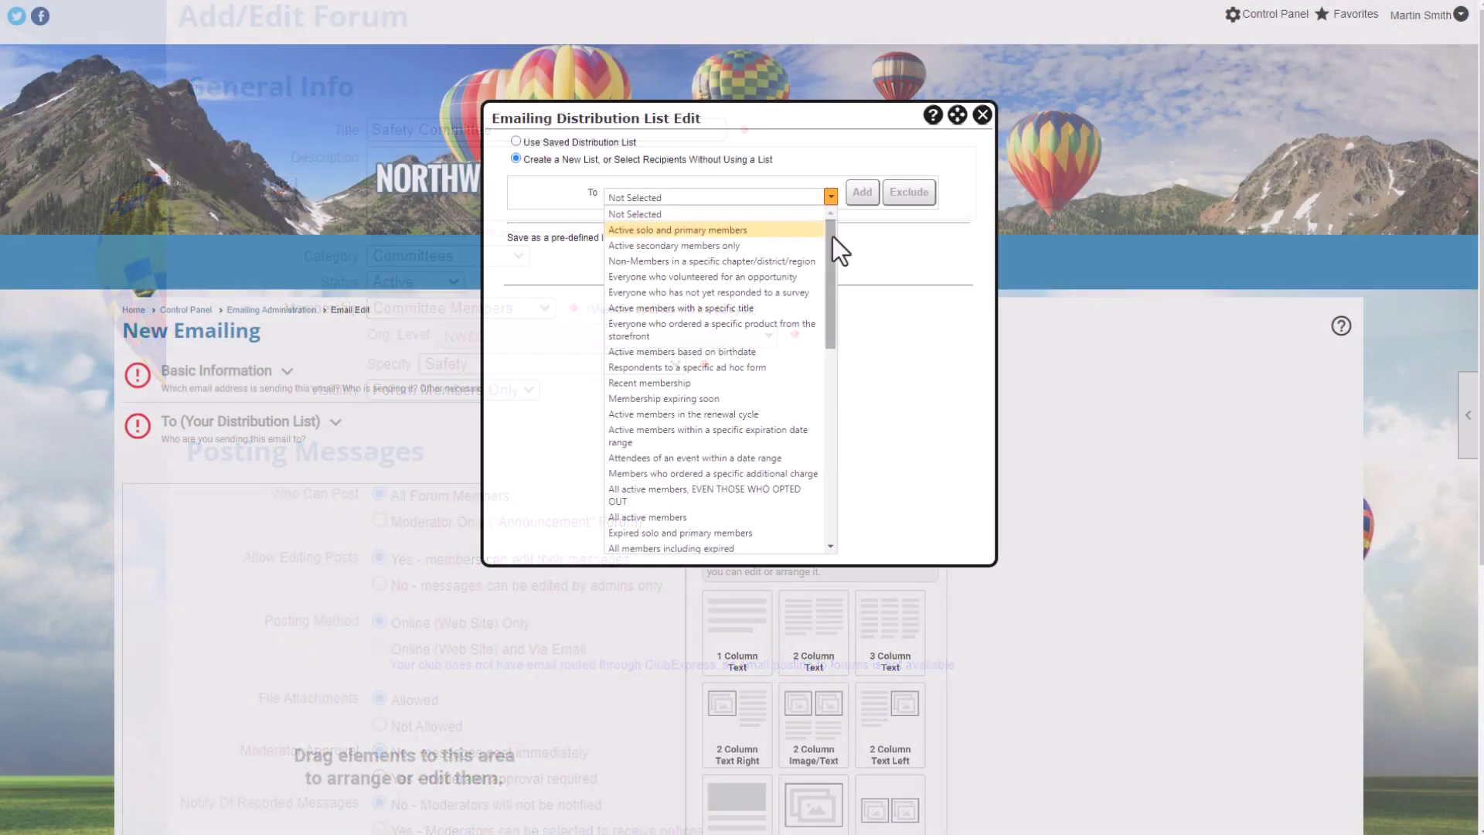
left_click_drag(832, 237, 832, 278)
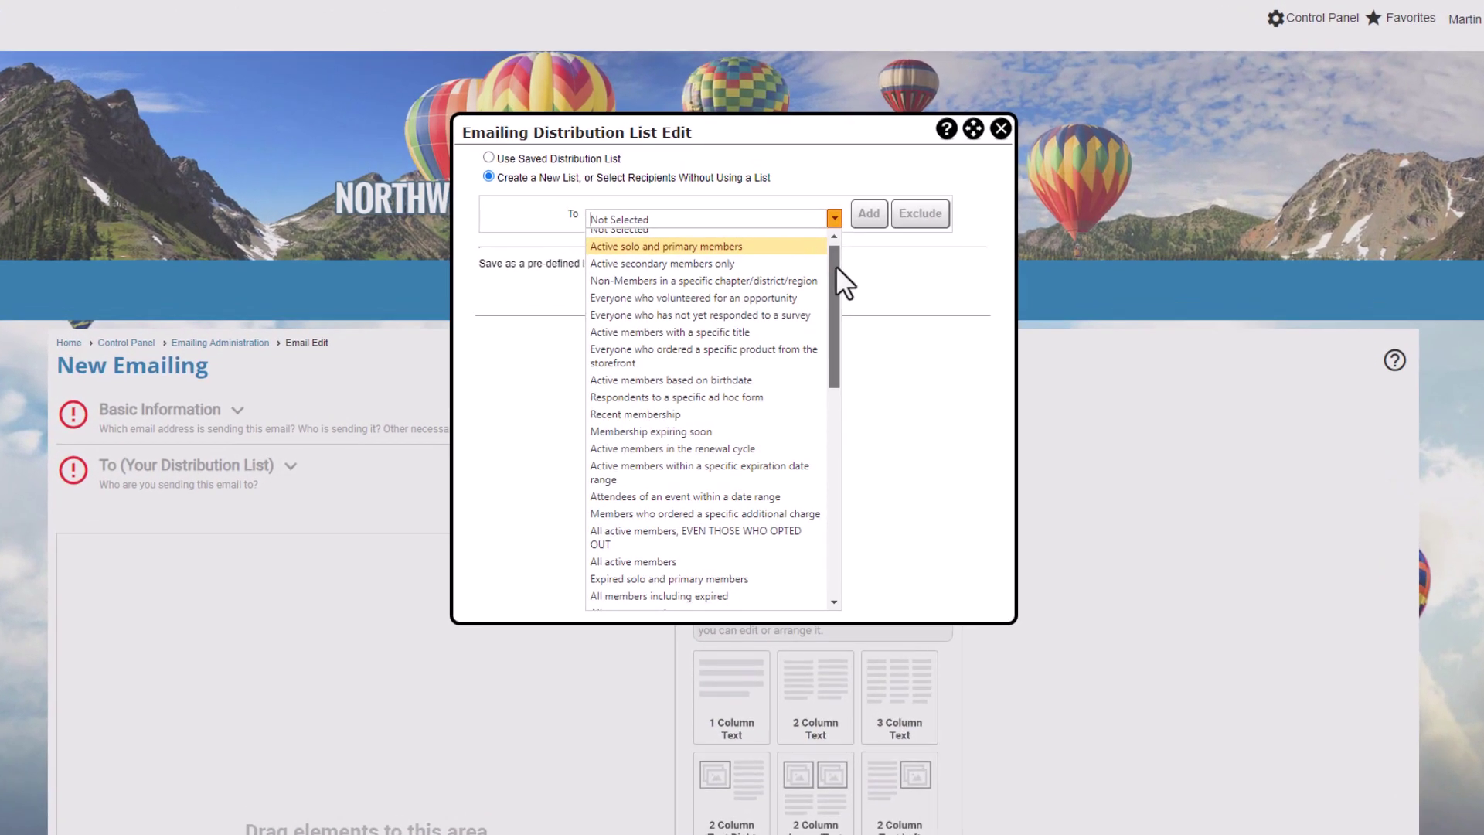
Step: Send the emailing to 'Members of a selected committee' and bring up the committee choices
left_click_drag(839, 336, 837, 442)
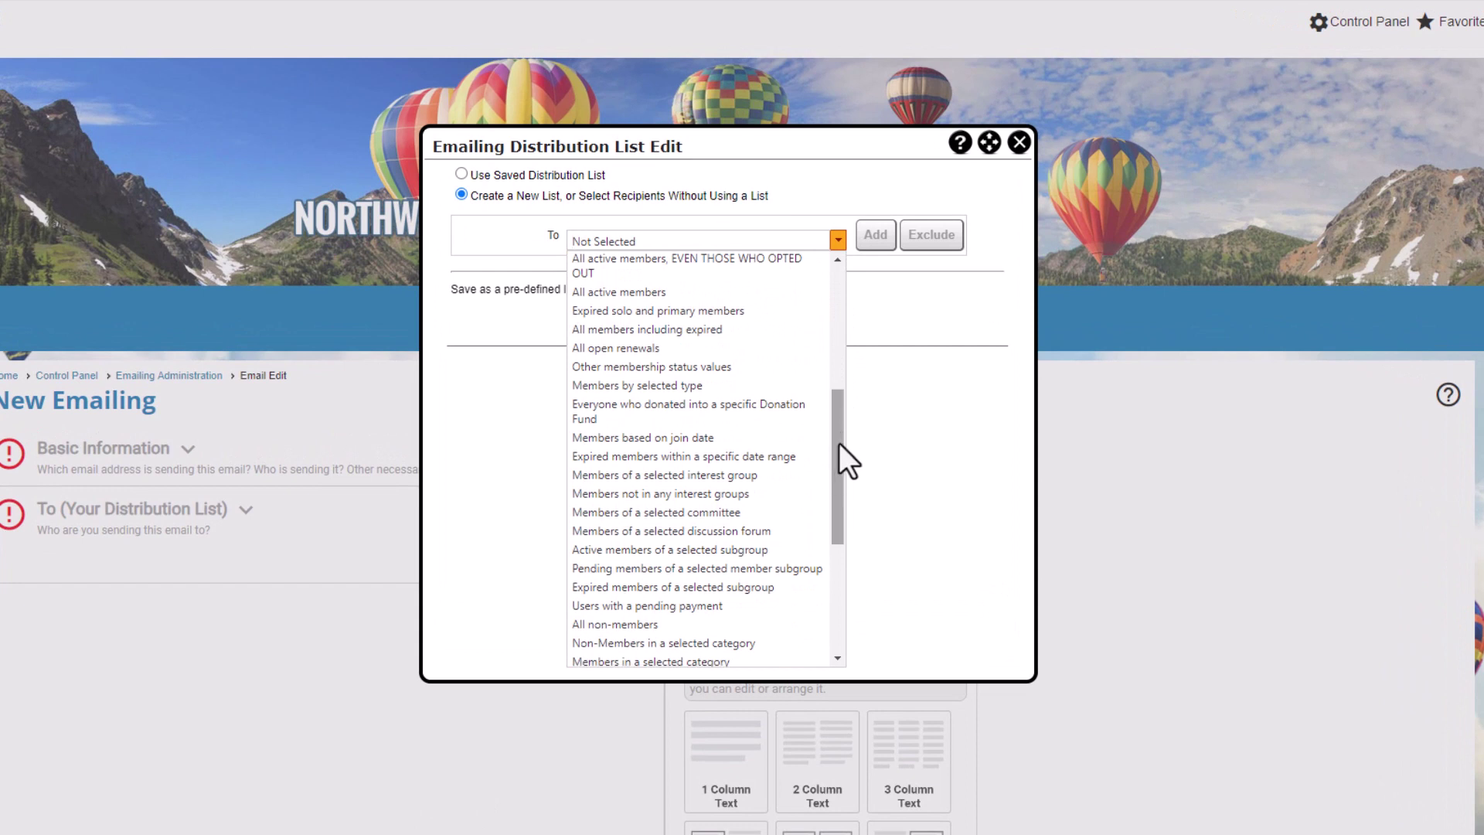
left_click(774, 513)
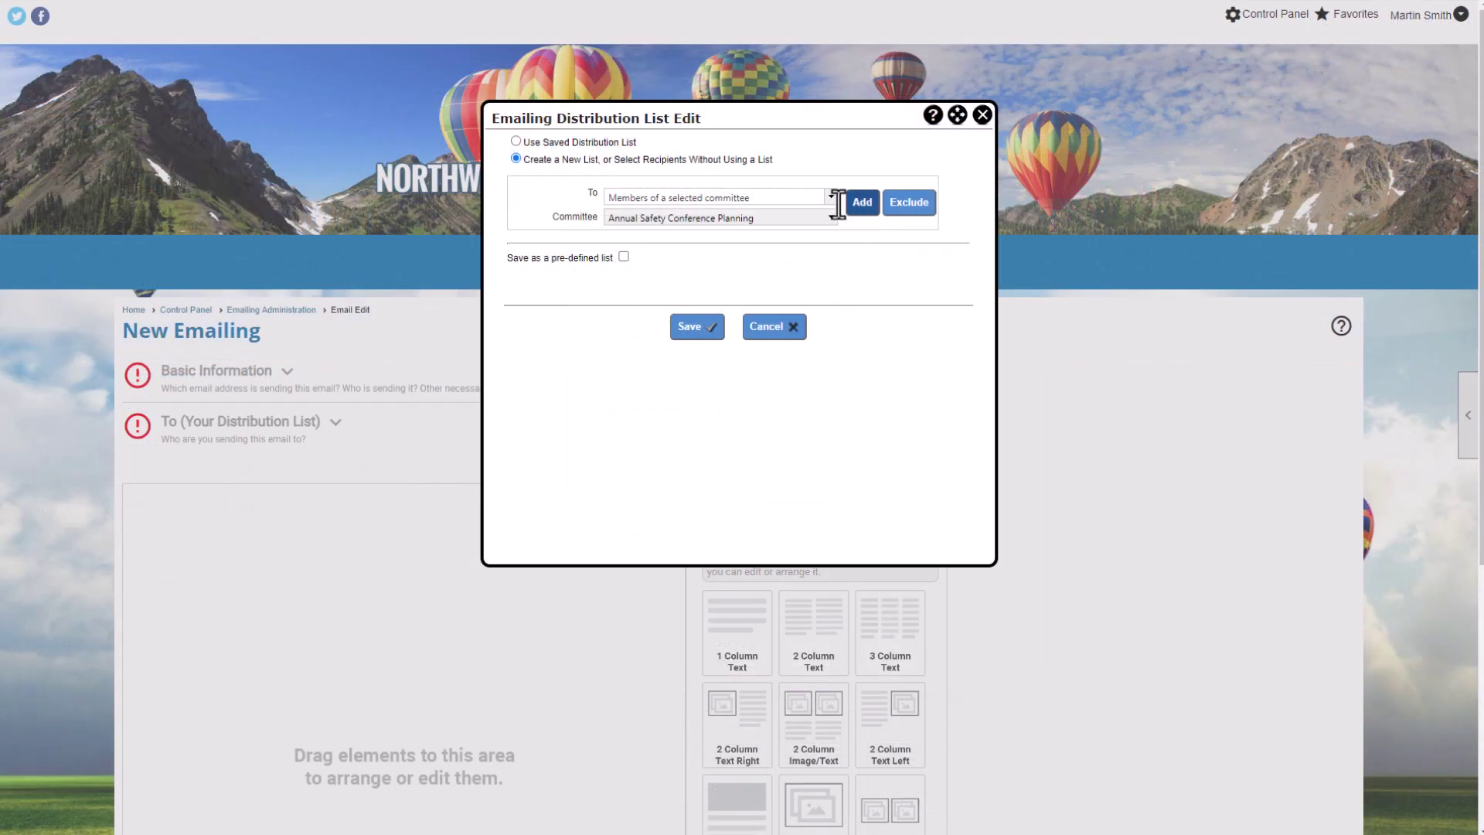
left_click(834, 262)
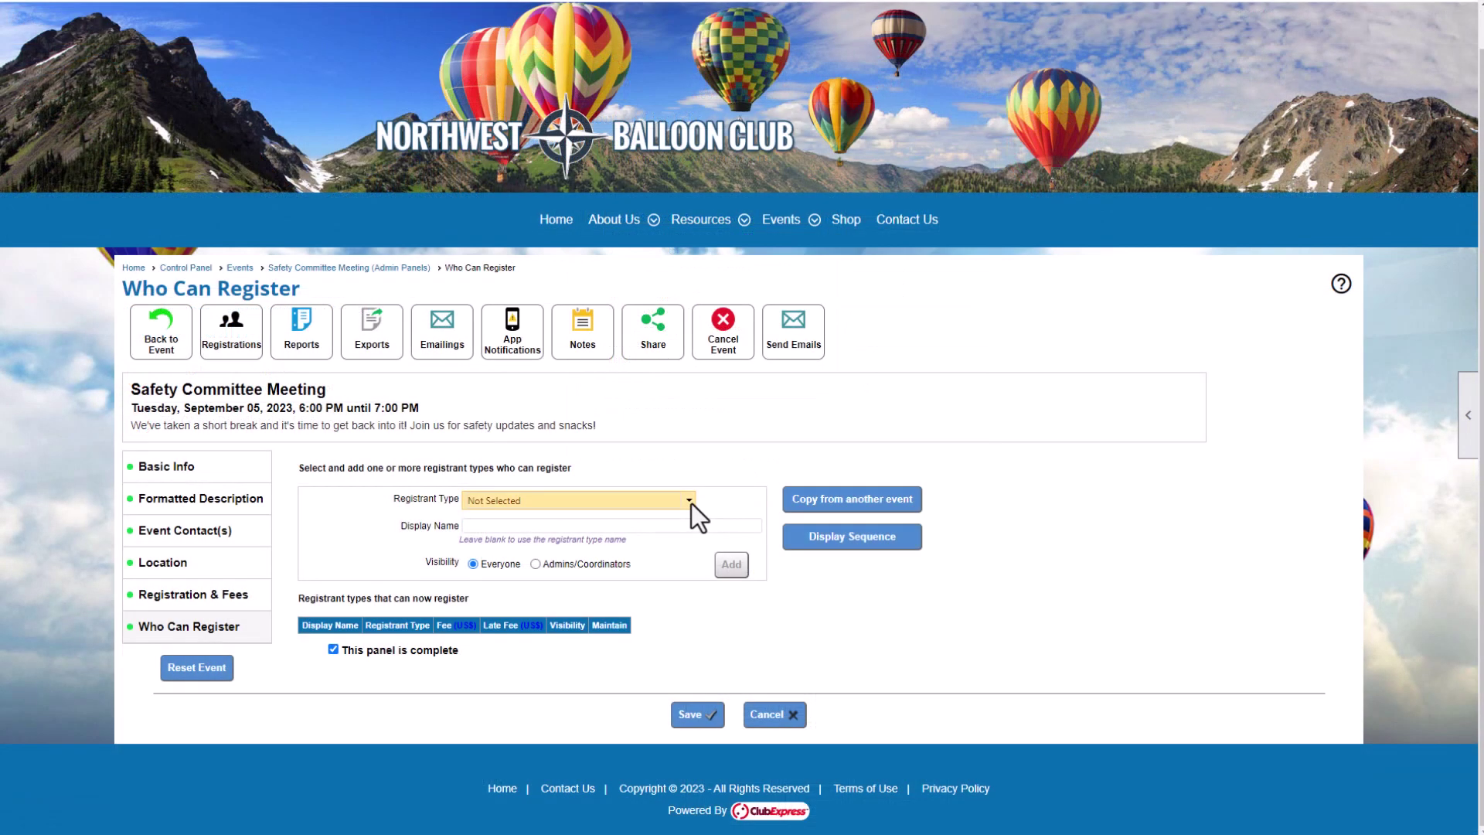
left_click(691, 503)
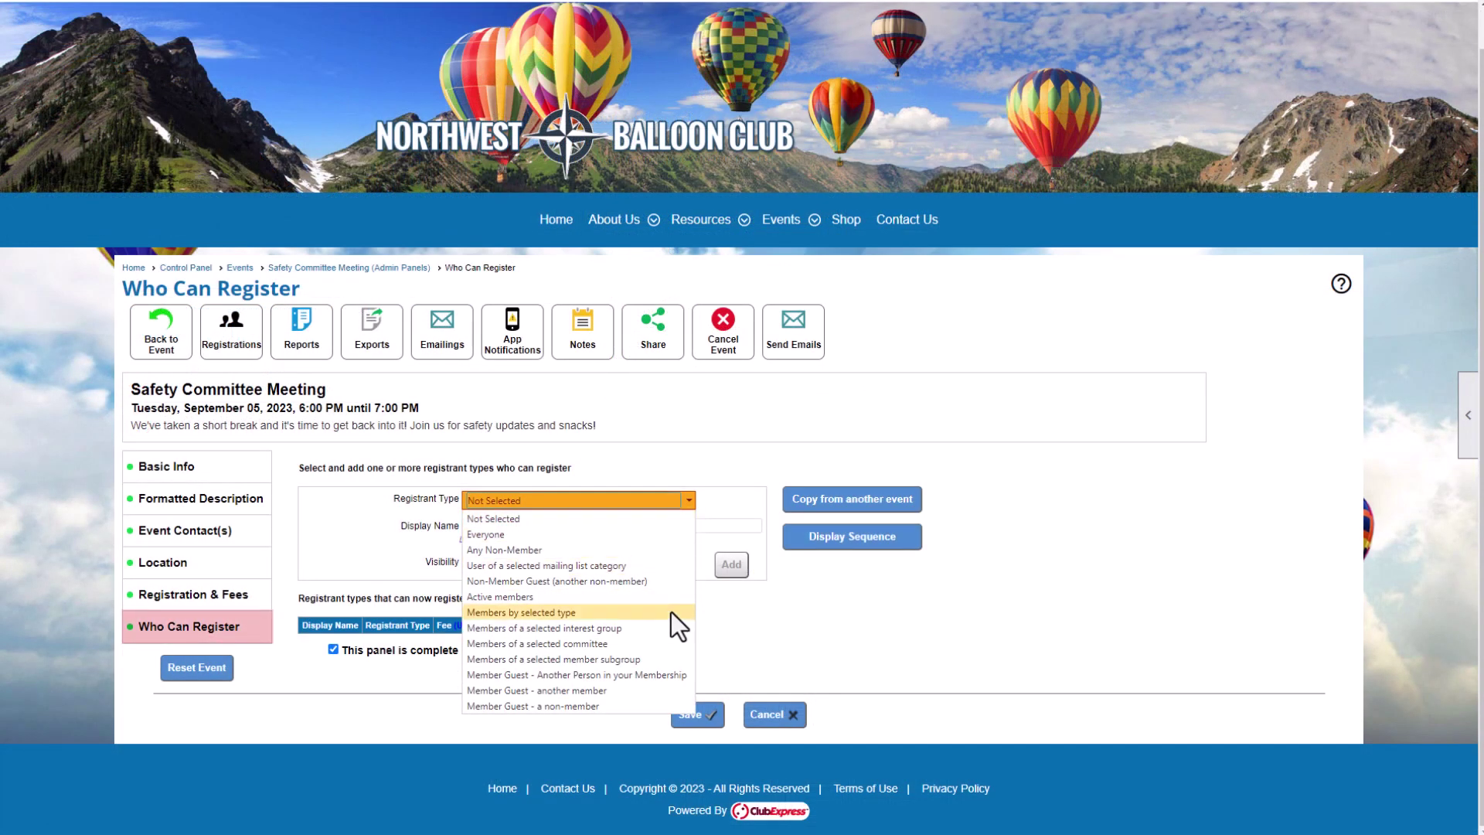
Step: Make 'Members of a selected committee' the event's registrant type
left_click(669, 643)
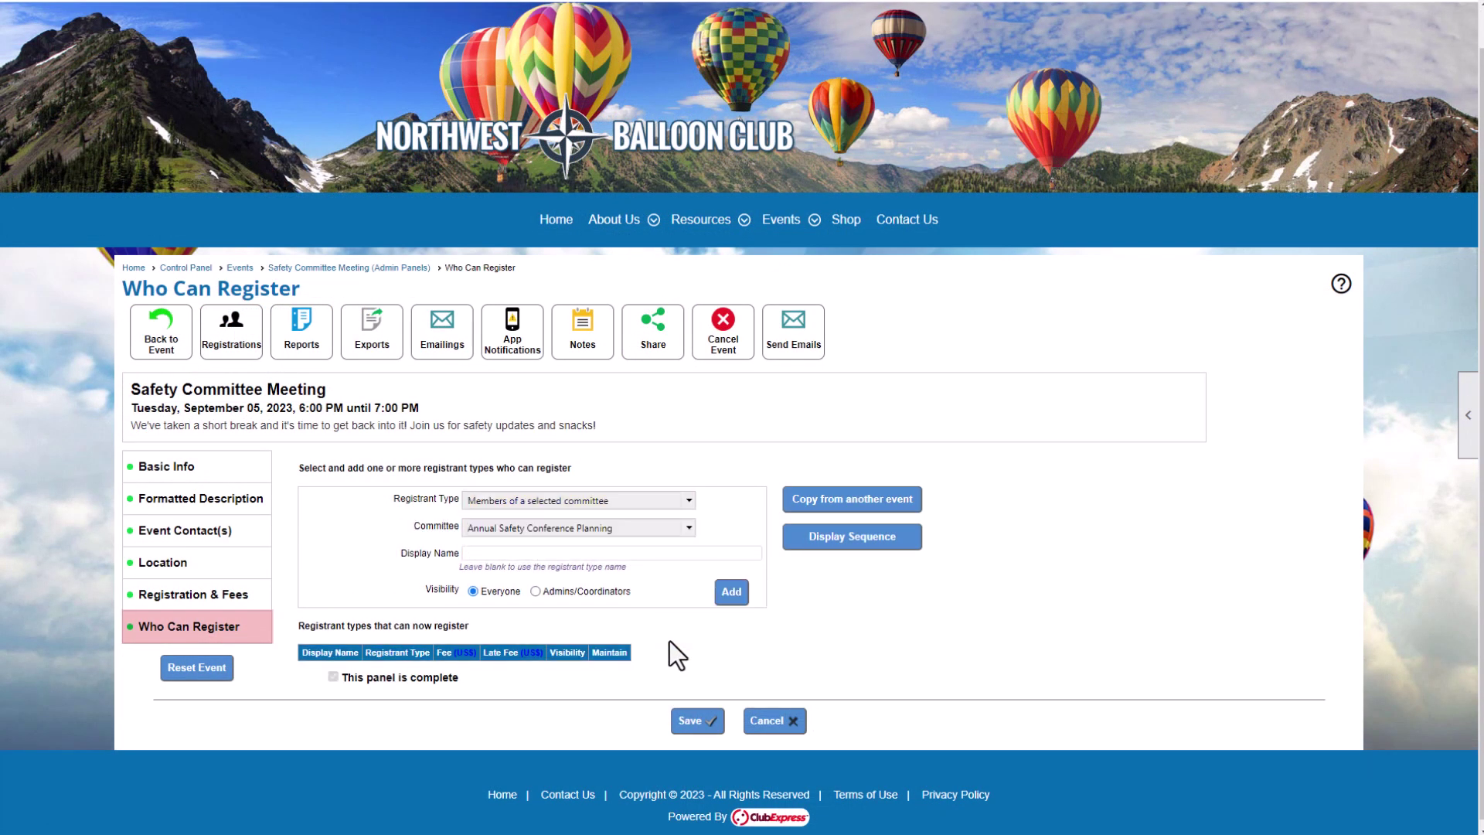